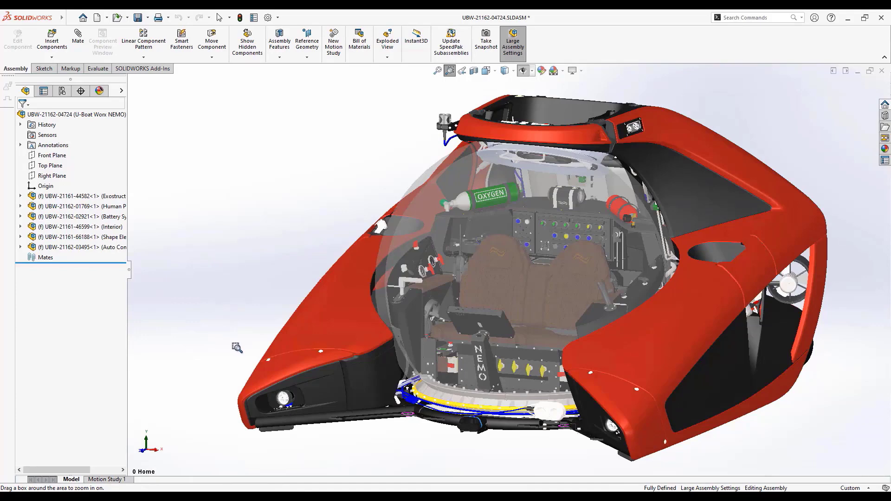
# - Review the time-dependent heat generation rate table defined for heat sources LED_1 through LED_6
pyautogui.moveTo(237, 347); pyautogui.dragTo(365, 438)
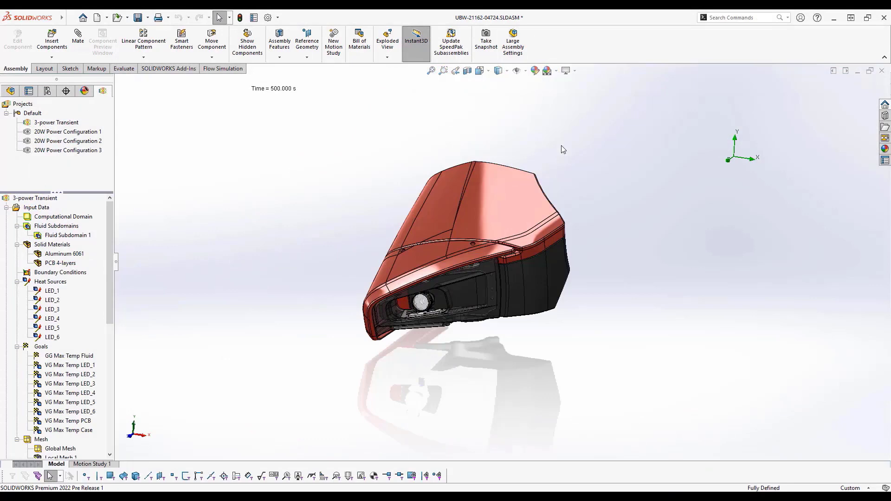
pyautogui.press('space')
pyautogui.click(601, 244)
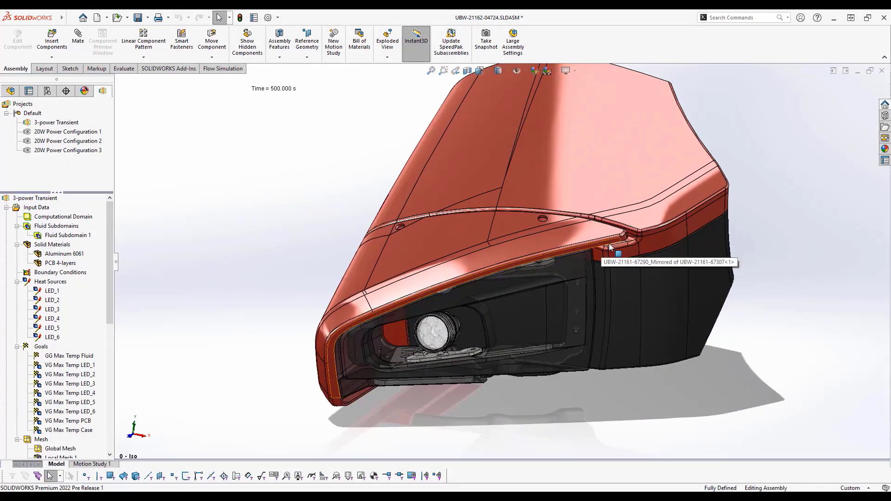
pyautogui.click(52, 291)
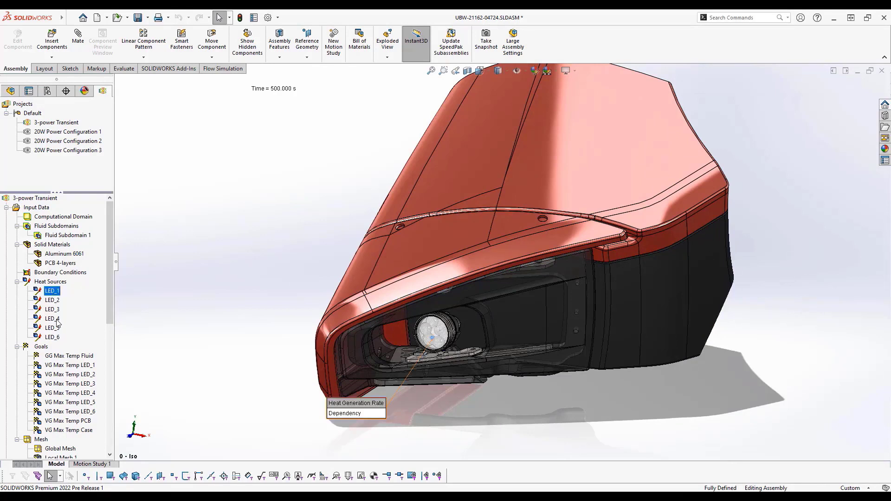
pyautogui.keyDown('shift'); pyautogui.click(52, 337); pyautogui.keyUp('shift')
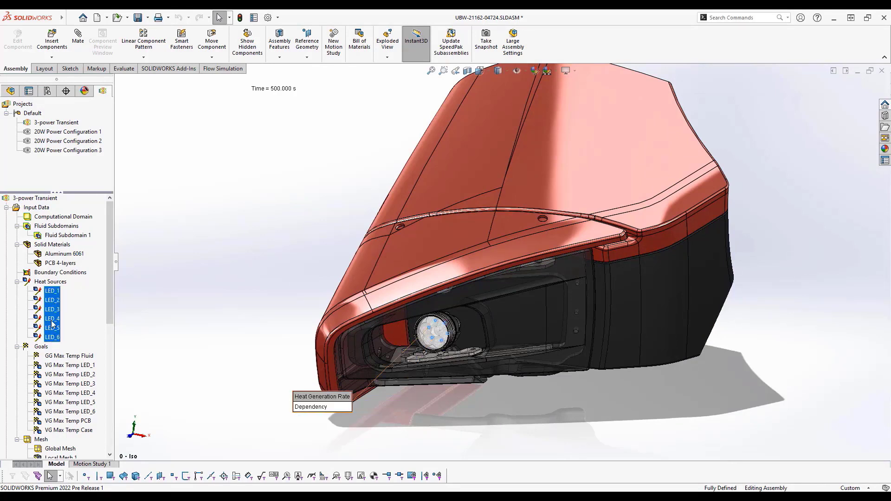
pyautogui.rightClick(52, 323)
pyautogui.click(83, 327)
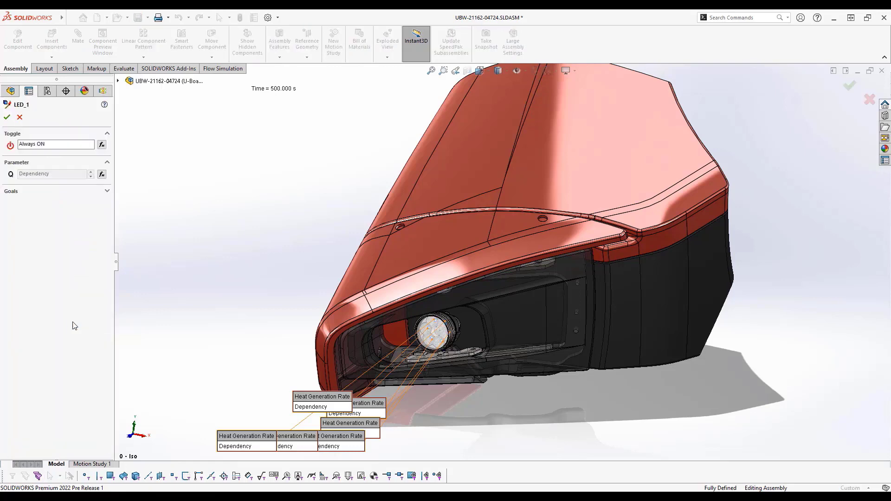
pyautogui.click(102, 174)
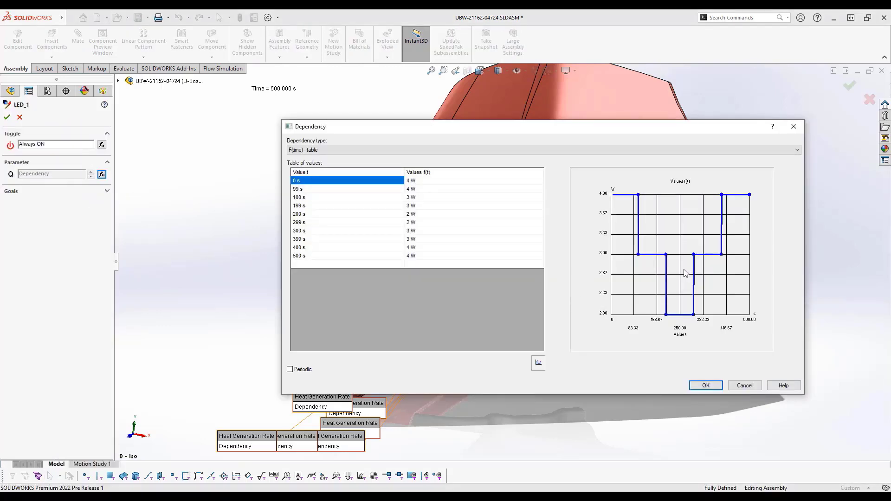
pyautogui.click(717, 389)
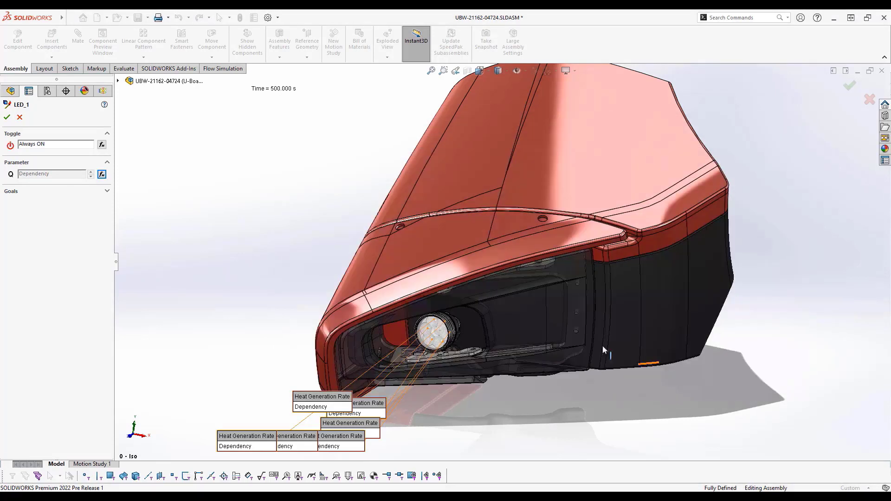
pyautogui.press('Return')
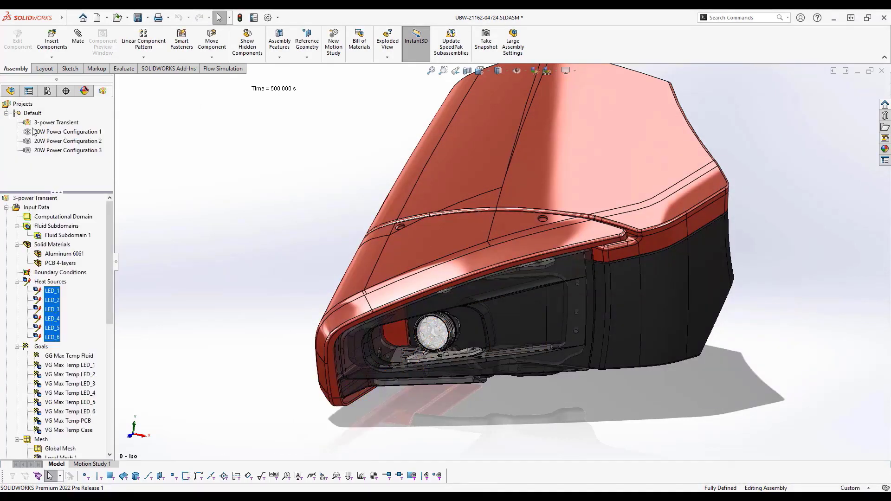
# - Activate Transient Explorer for the results of the 3-power Transient project
pyautogui.moveTo(110, 216); pyautogui.dragTo(112, 302)
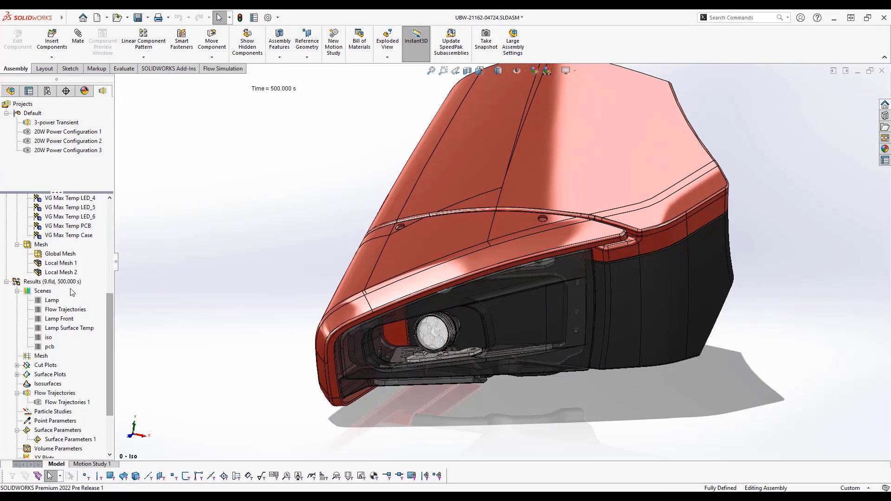
pyautogui.rightClick(55, 284)
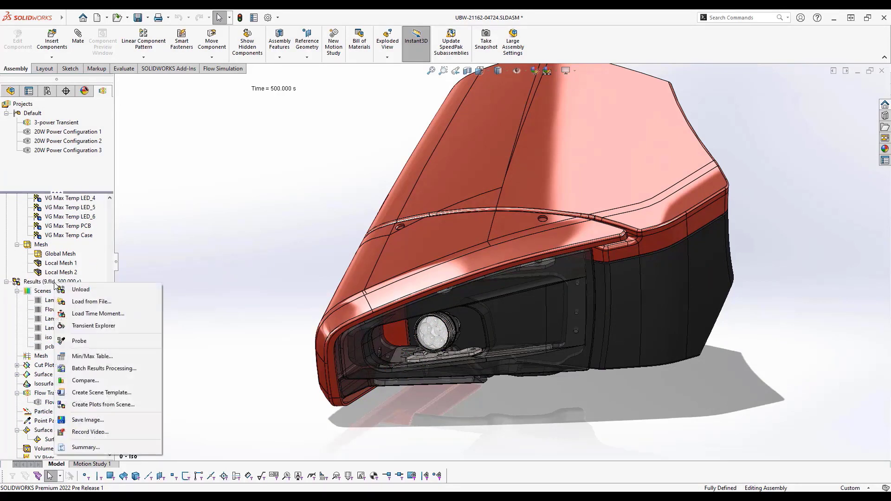
pyautogui.click(89, 326)
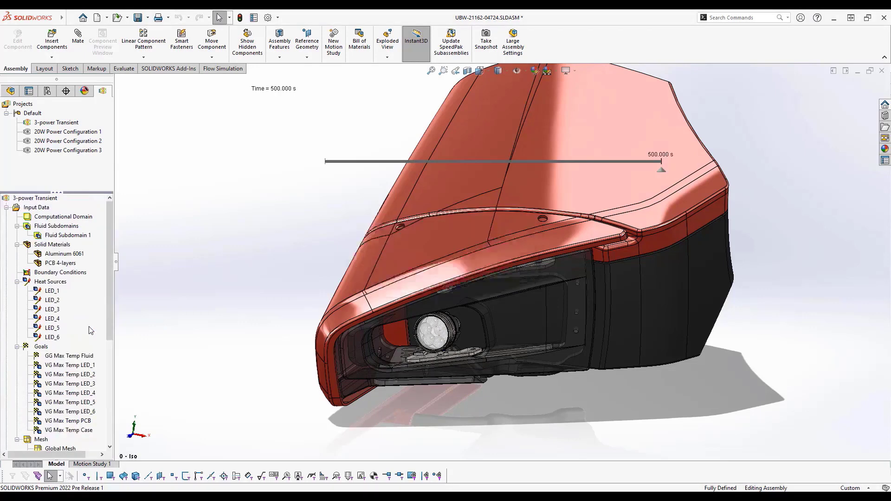
# - Examine the heat flows in an enlarged Flux Plot 1 while playing the transient timeline, and close the plot
pyautogui.scroll(-7, 91, 330)
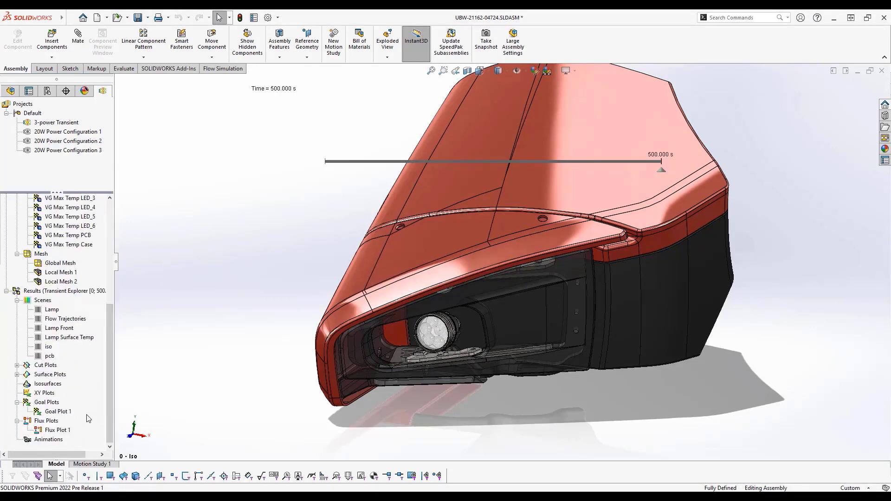
pyautogui.doubleClick(55, 431)
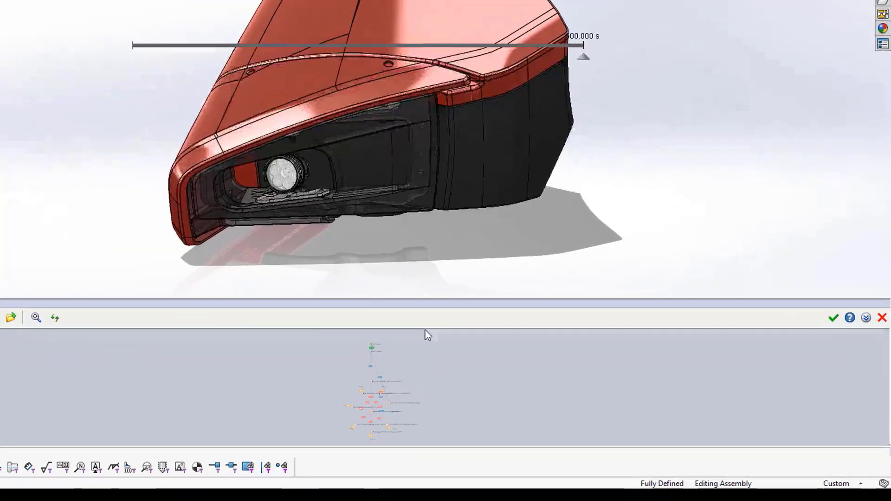
pyautogui.moveTo(419, 301); pyautogui.dragTo(420, 88)
pyautogui.scroll(8, 369, 395)
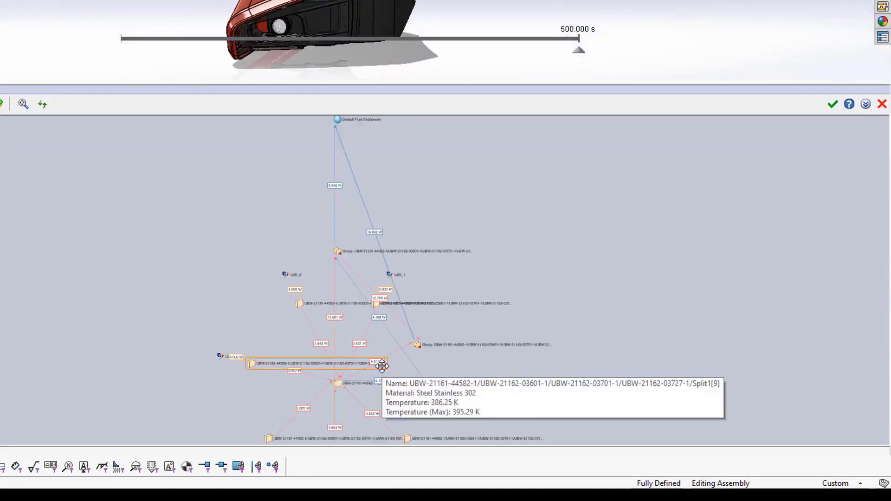
pyautogui.scroll(4, 382, 366)
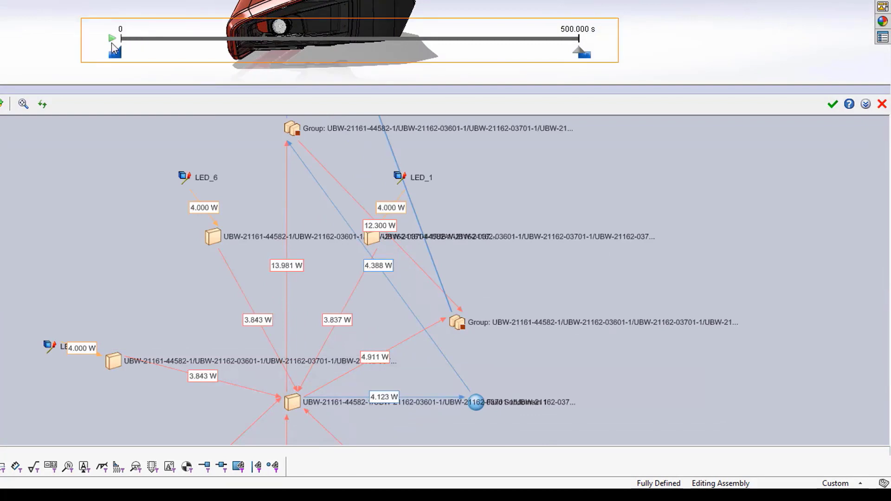
pyautogui.click(112, 41)
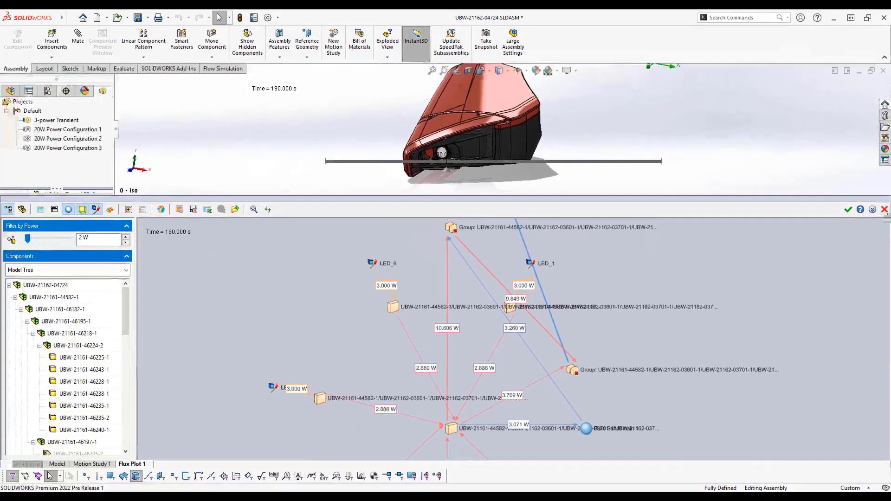
pyautogui.click(882, 104)
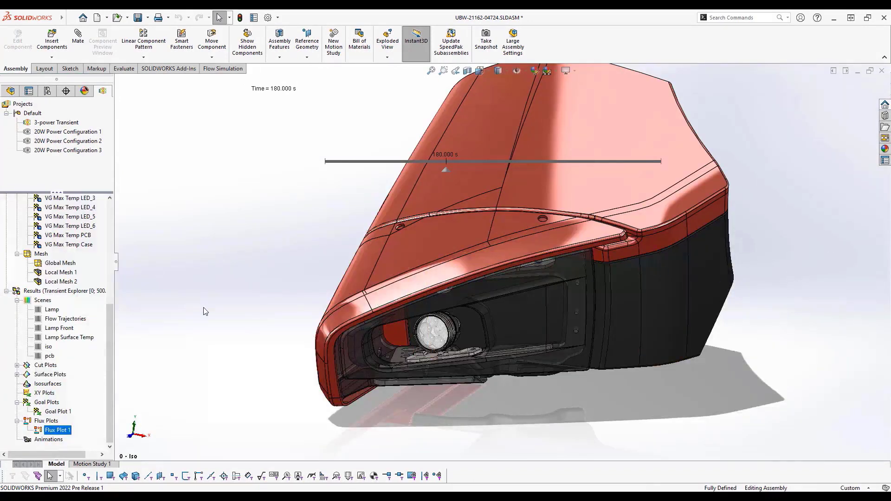
# - Start an equation goal in the 3-power Transient project with the max function as its expression
pyautogui.moveTo(110, 321); pyautogui.dragTo(118, 275)
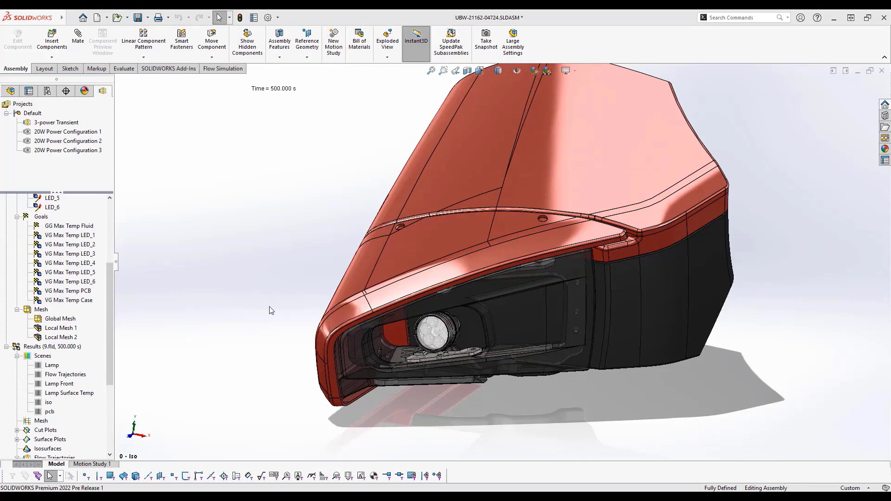
pyautogui.press('space')
pyautogui.click(265, 320)
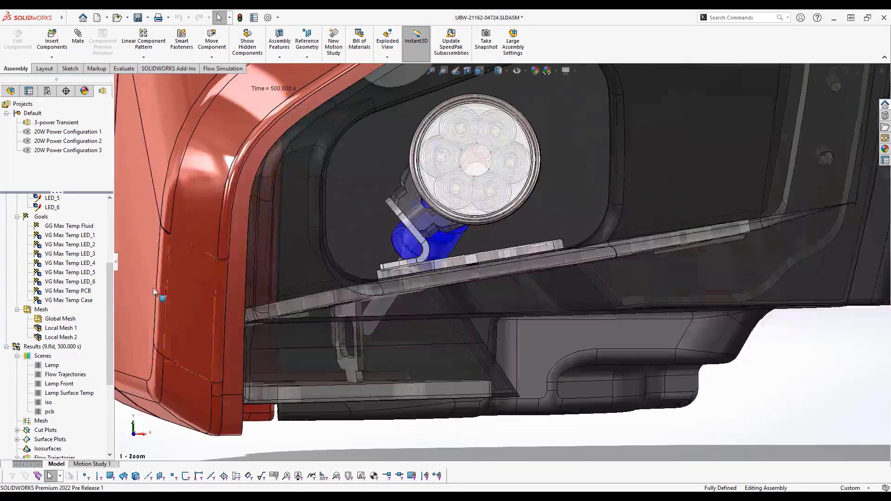
pyautogui.click(63, 236)
pyautogui.click(65, 230)
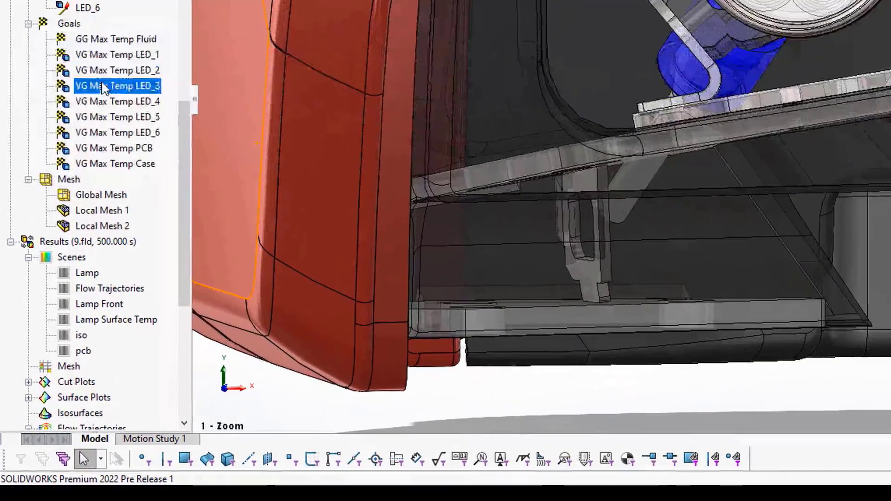
pyautogui.rightClick(44, 191)
pyautogui.click(139, 120)
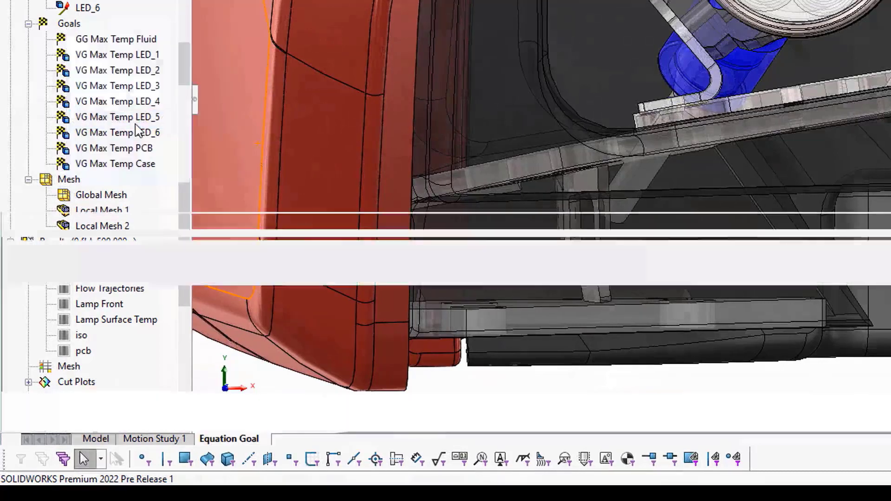
pyautogui.click(369, 340)
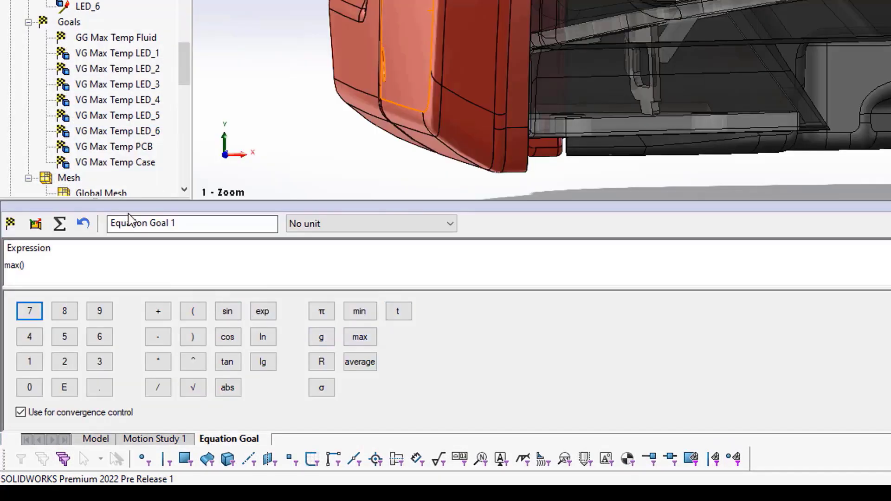
# - Add the goals VG Max Temp LED_1 through VG Max Temp LED_6 as the max function's arguments and create the equation goal
pyautogui.click(111, 54)
pyautogui.click(112, 68)
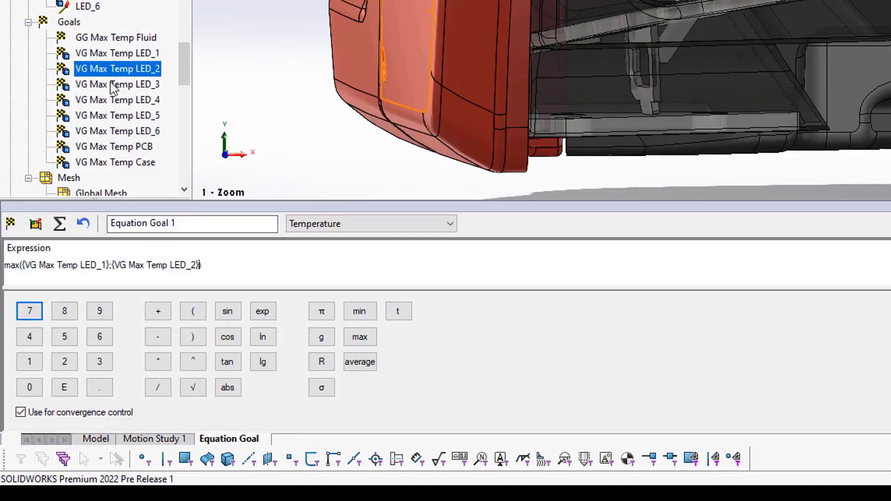
pyautogui.click(112, 85)
pyautogui.click(112, 100)
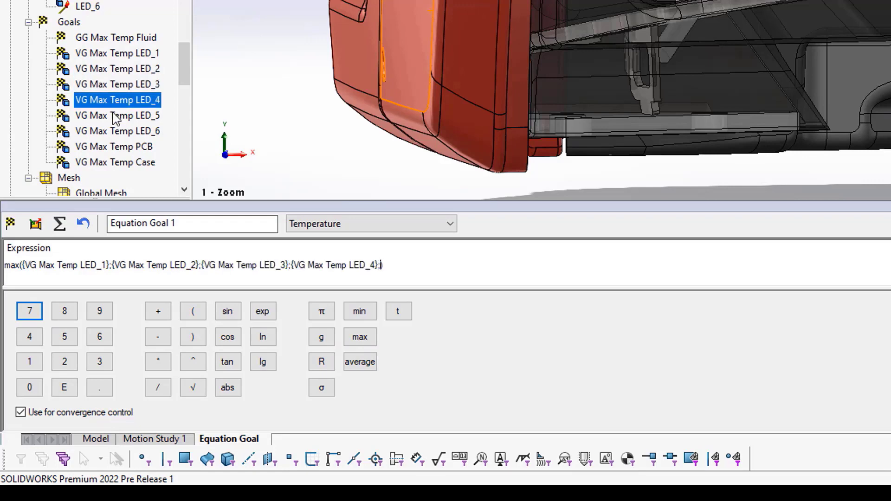
pyautogui.click(116, 120)
pyautogui.click(116, 131)
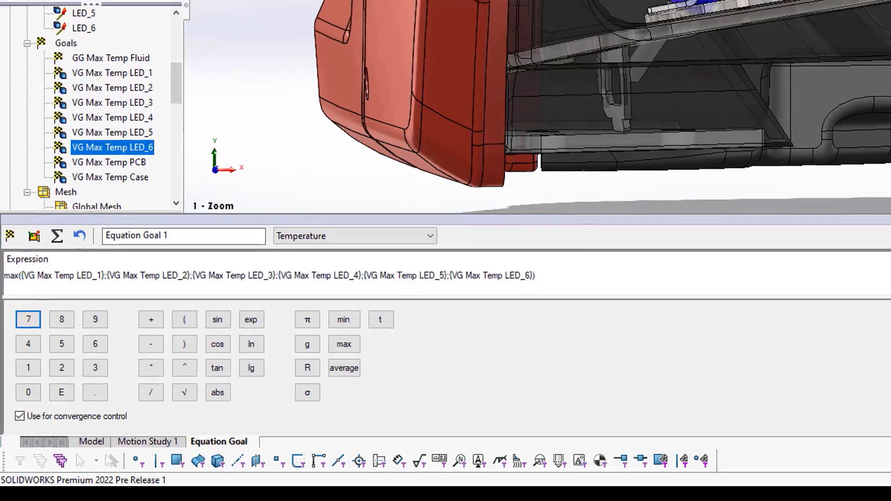
pyautogui.click(872, 330)
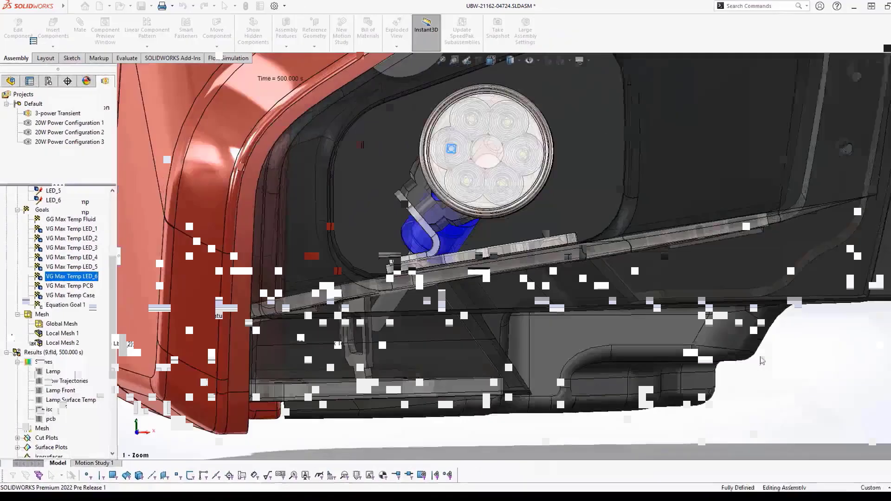
# - Insert a goal plot containing only Equation Goal 1 and show its results summary
pyautogui.scroll(-5, 109, 345)
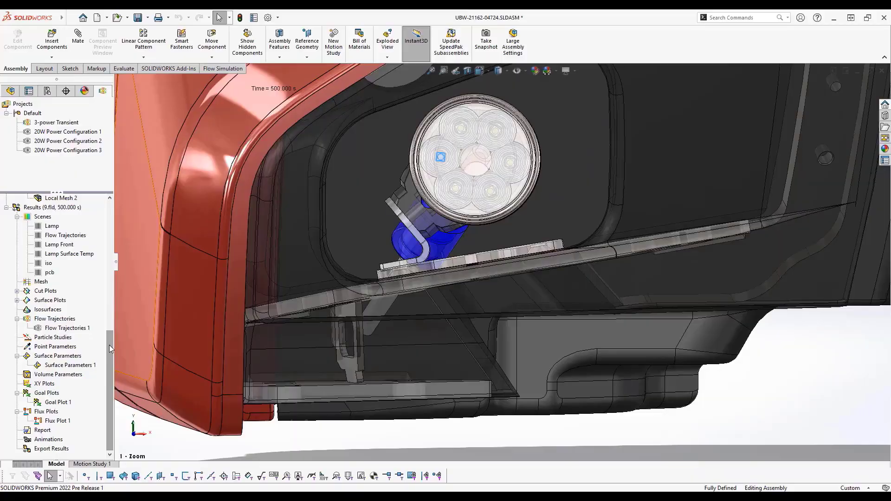
pyautogui.rightClick(55, 393)
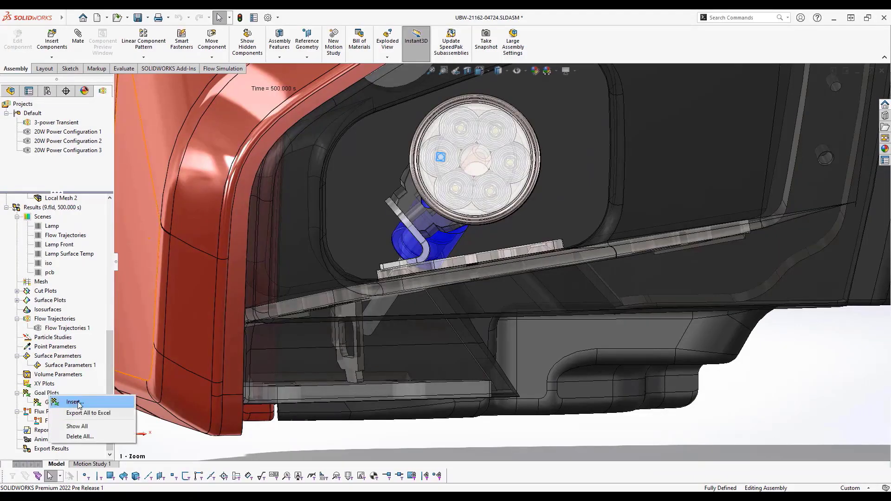
pyautogui.click(77, 402)
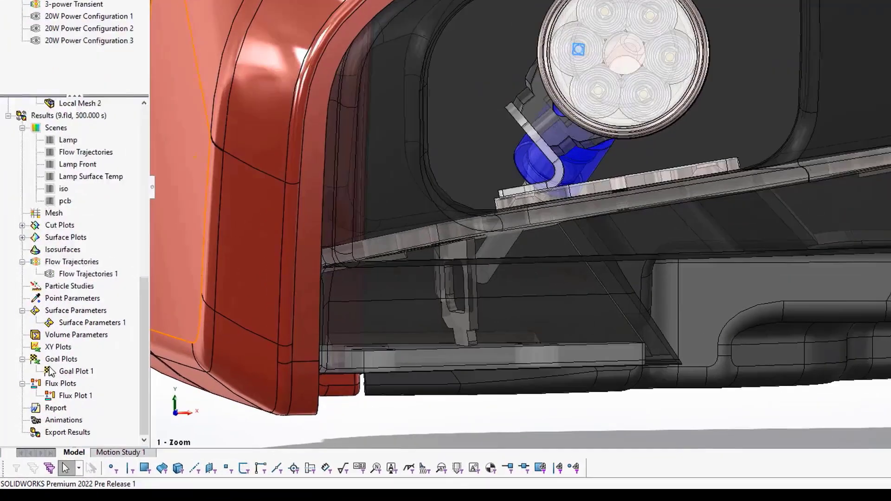
pyautogui.click(134, 157)
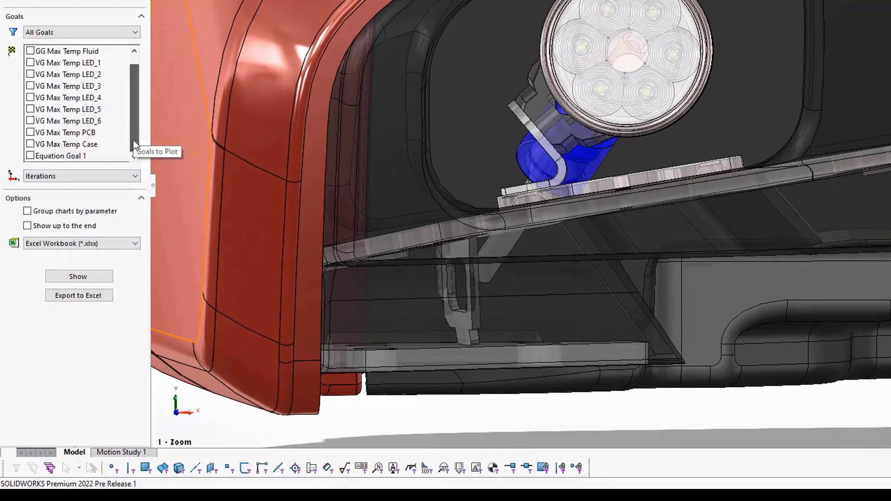
pyautogui.click(30, 156)
pyautogui.click(87, 277)
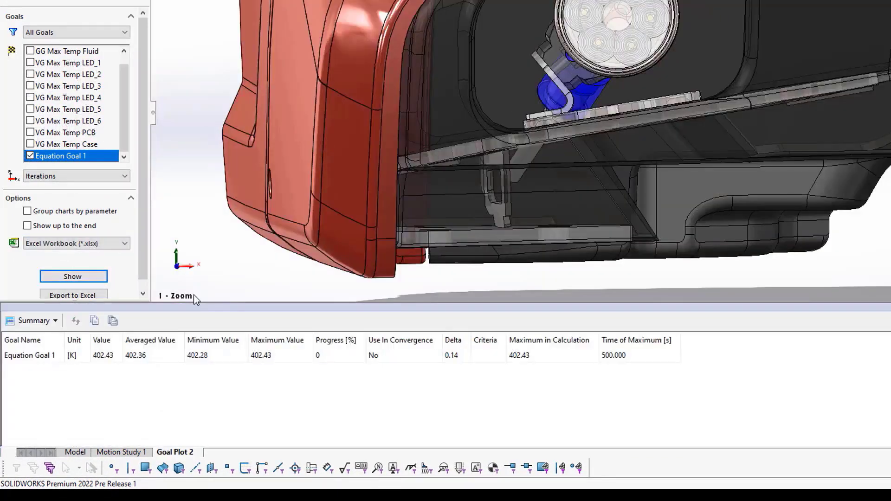
# - Display the equation goal's plot as a History chart, enlarge it for review, and accept the goal plot
pyautogui.click(56, 321)
pyautogui.click(40, 357)
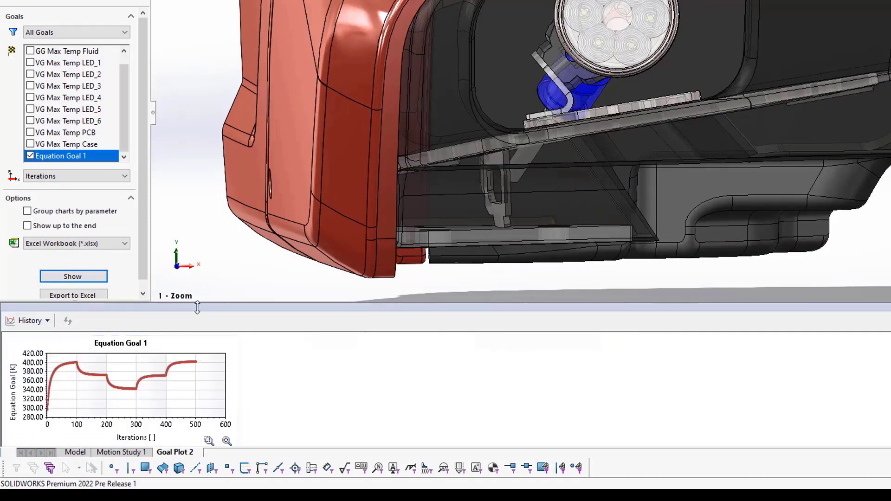
pyautogui.moveTo(197, 304); pyautogui.dragTo(216, 284)
pyautogui.click(885, 347)
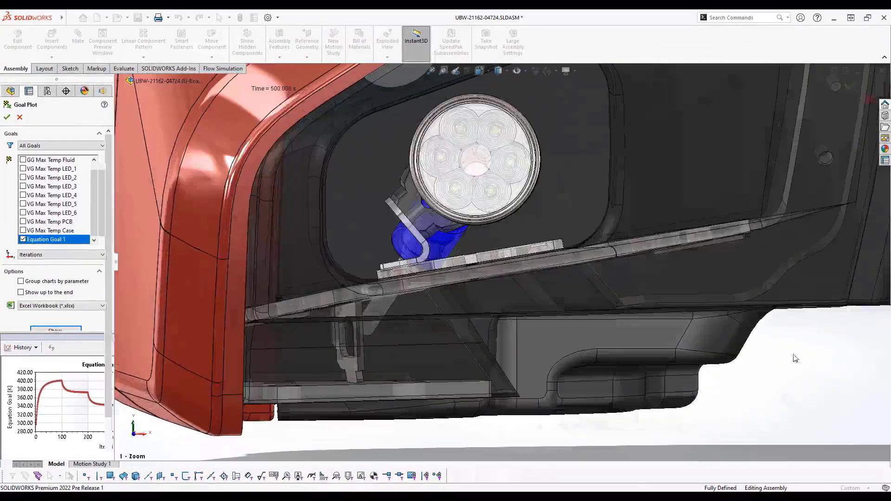
pyautogui.click(7, 118)
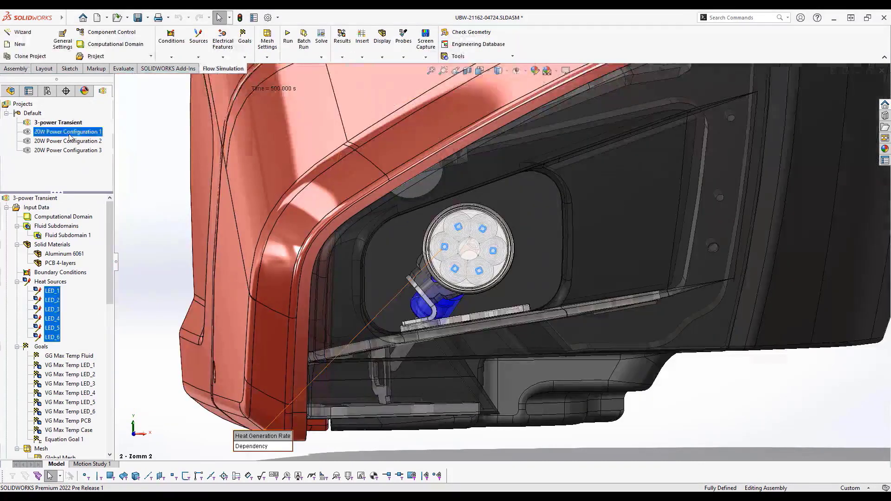
# - Activate the 20W Power Configuration 1 project
pyautogui.doubleClick(69, 134)
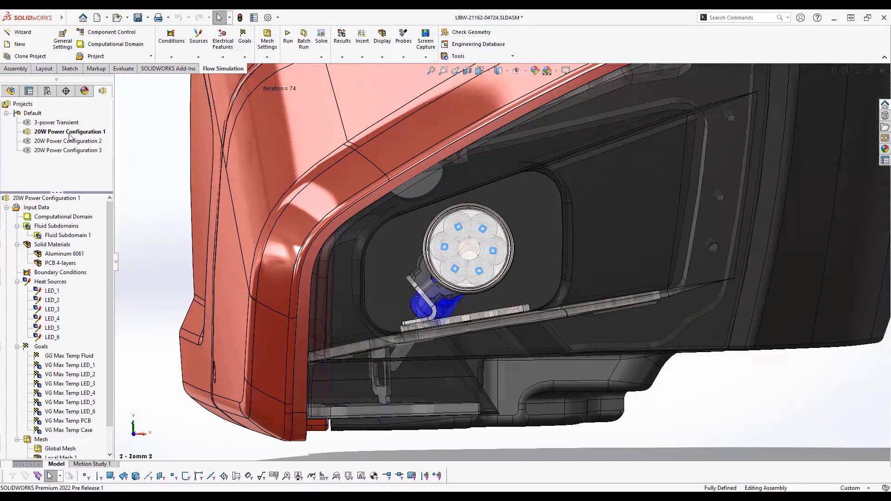
# - Show the heat generation rates of LED_1 through LED_6 and start a results comparison that includes the Results Summary
pyautogui.moveTo(53, 291); pyautogui.dragTo(55, 339)
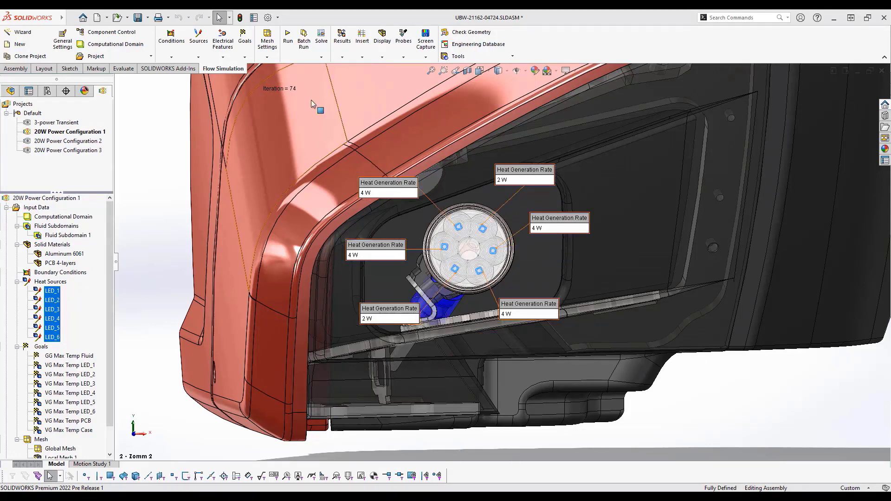
pyautogui.click(342, 40)
pyautogui.click(355, 104)
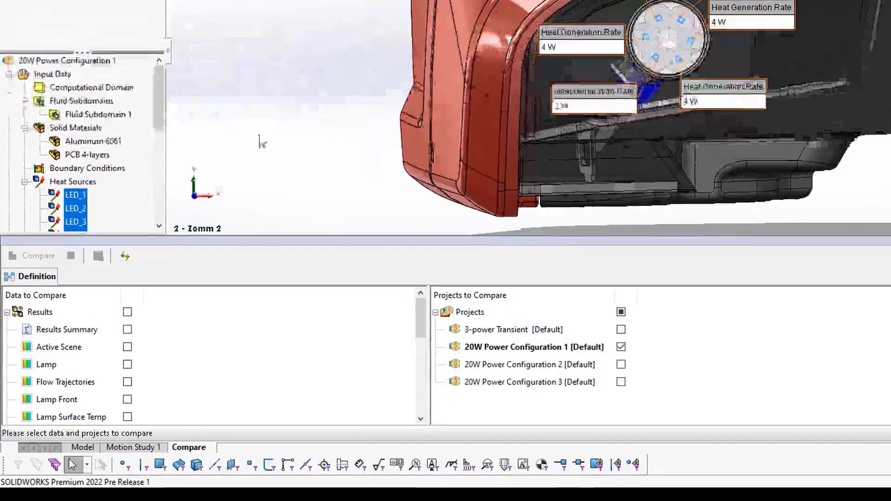
pyautogui.click(88, 384)
pyautogui.scroll(-5, 474, 294)
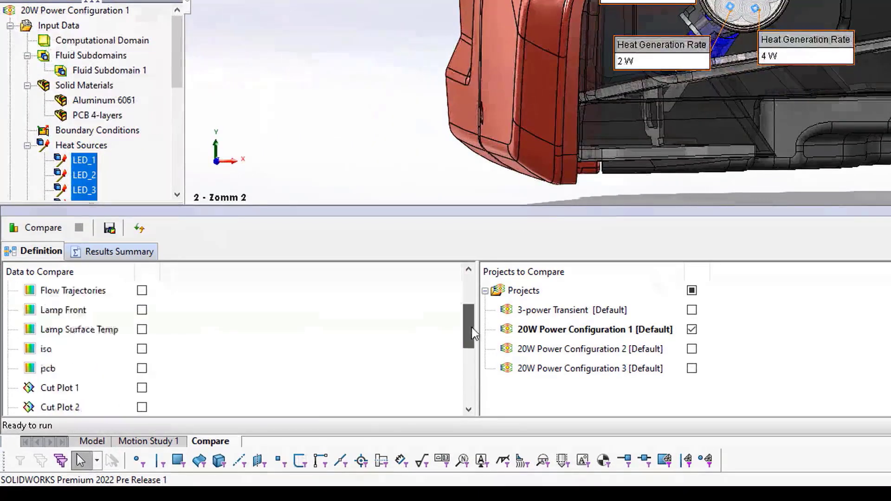
# - Compare Surface Plot 2 across 20W Power Configurations 1, 2 and 3 and display the compared plot images
pyautogui.click(142, 330)
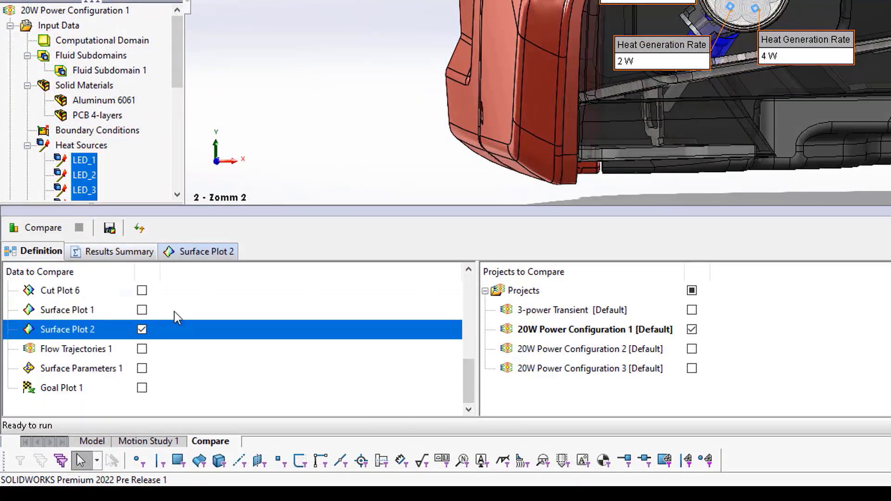
pyautogui.click(691, 348)
pyautogui.click(691, 368)
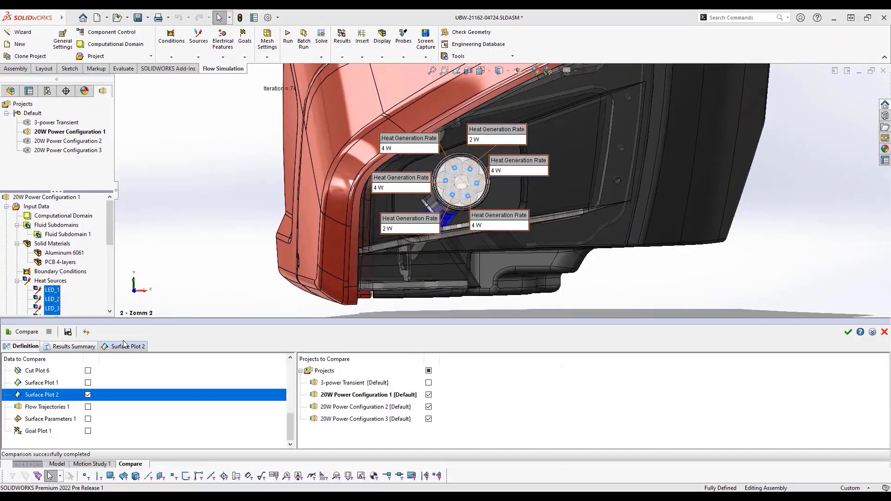
pyautogui.click(126, 348)
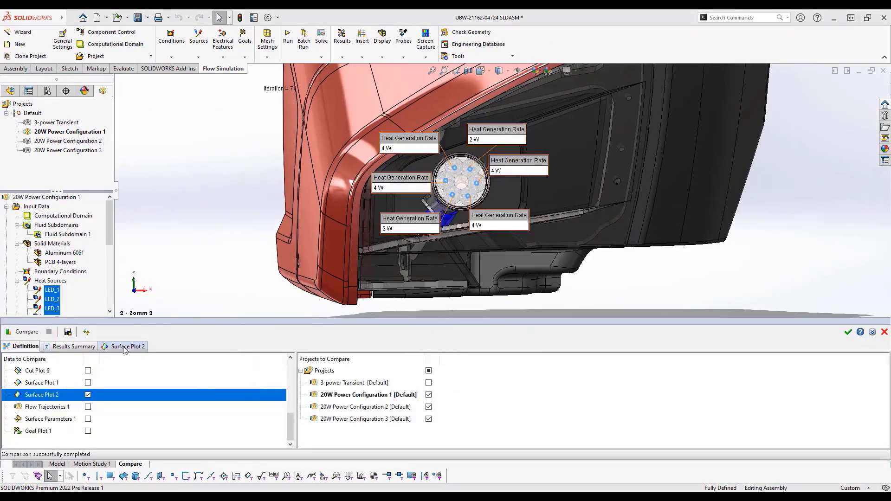
pyautogui.click(125, 348)
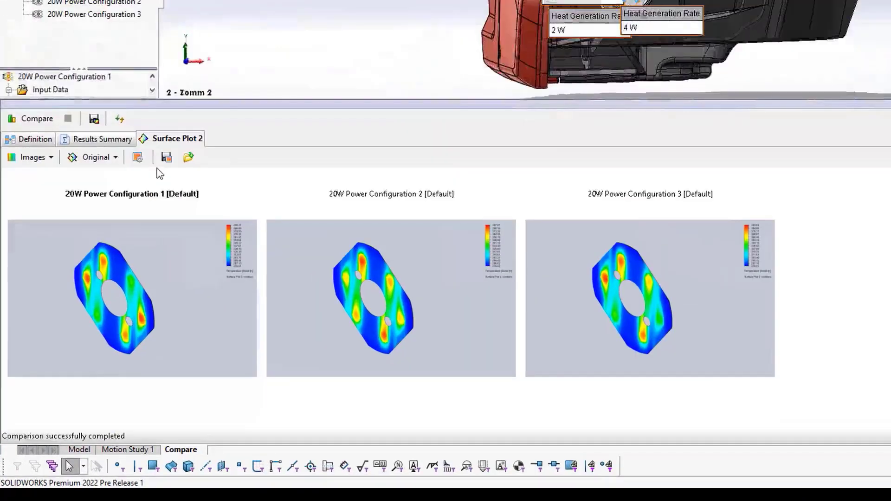
# - View the Surface Plot 2 comparison as Merge (Maximum), as Merge (Minimum) and as Difference
pyautogui.click(84, 360)
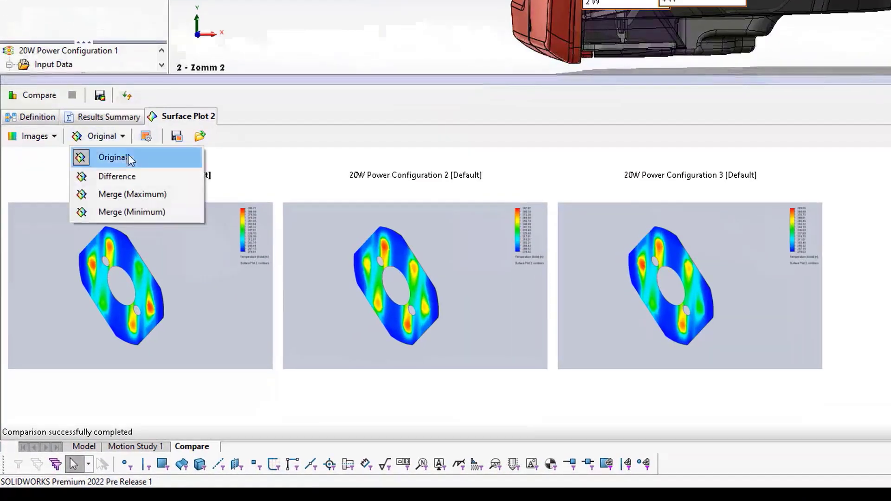
pyautogui.click(131, 194)
pyautogui.click(175, 140)
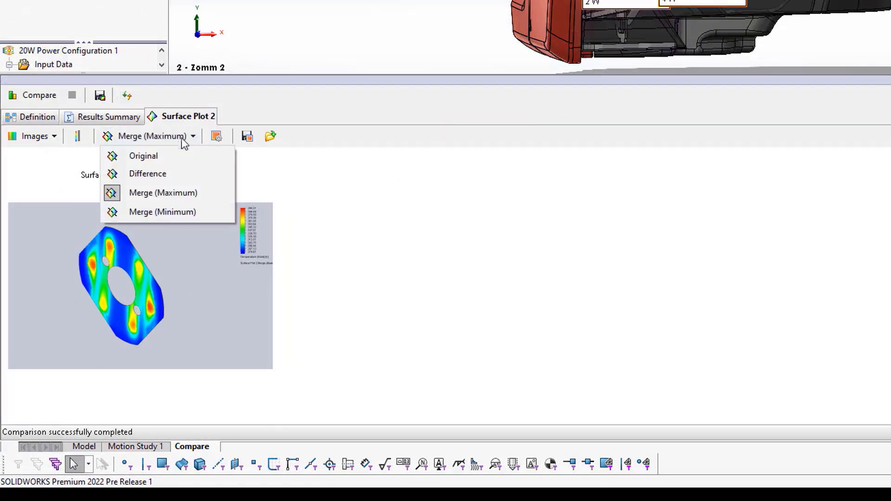
pyautogui.click(159, 210)
pyautogui.click(192, 136)
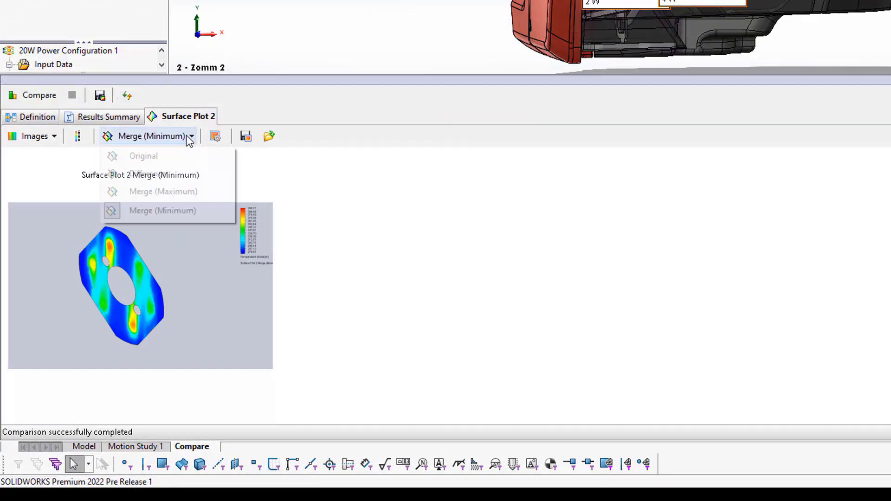
pyautogui.click(143, 172)
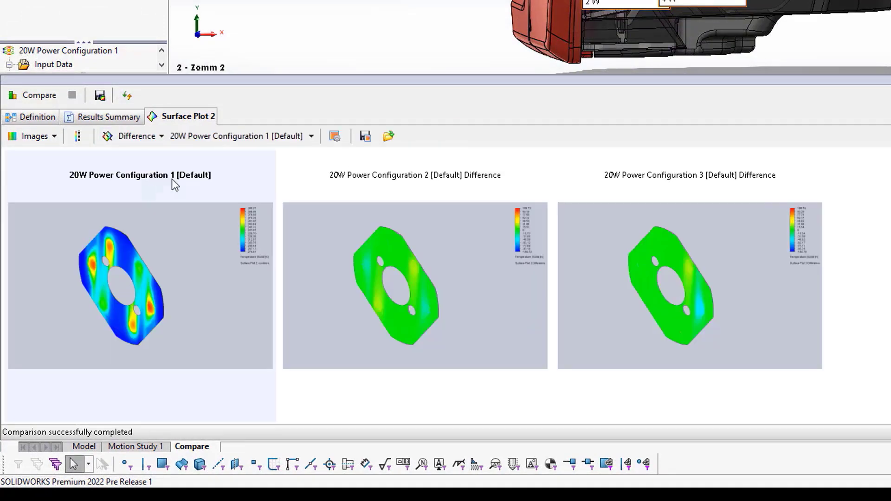
# - Cycle the difference plots' reference project through the other 20W configurations and back to 20W Power Configuration 1
pyautogui.click(310, 136)
pyautogui.click(292, 169)
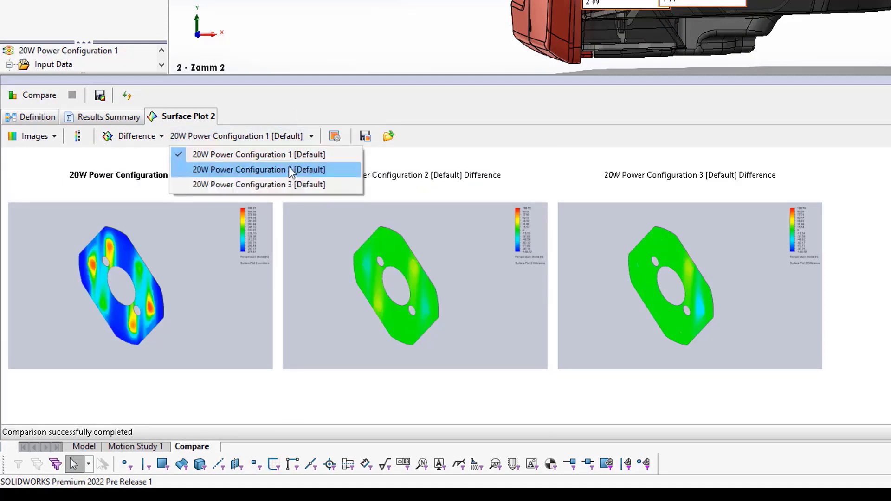
pyautogui.click(289, 168)
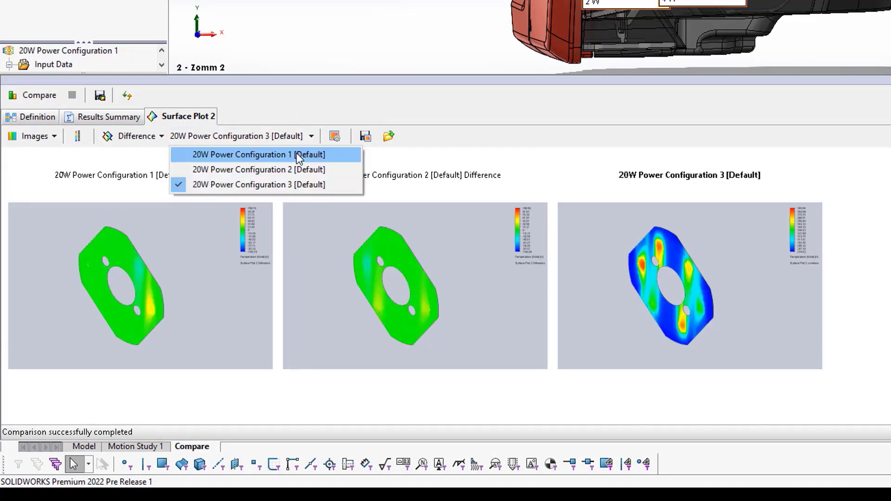
pyautogui.click(296, 154)
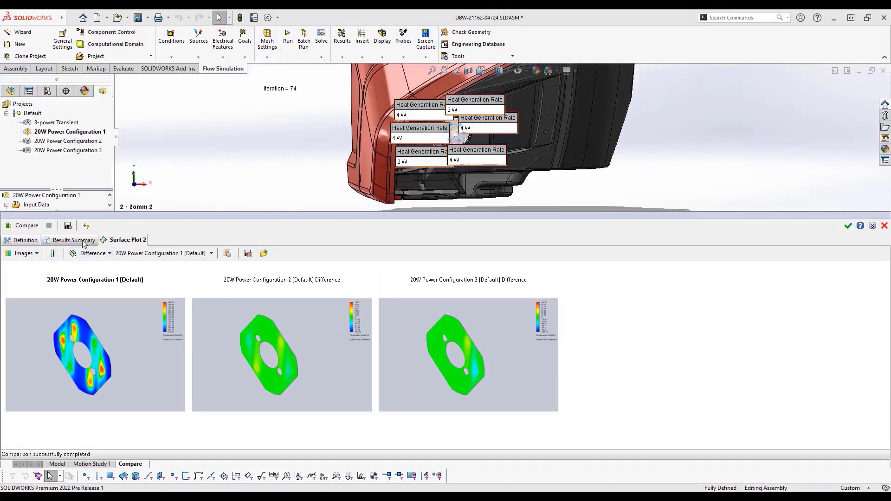
# - Examine the Results Summary comparison of the three 20W configurations, then close the comparison and clear the LED heat source selection
pyautogui.click(130, 122)
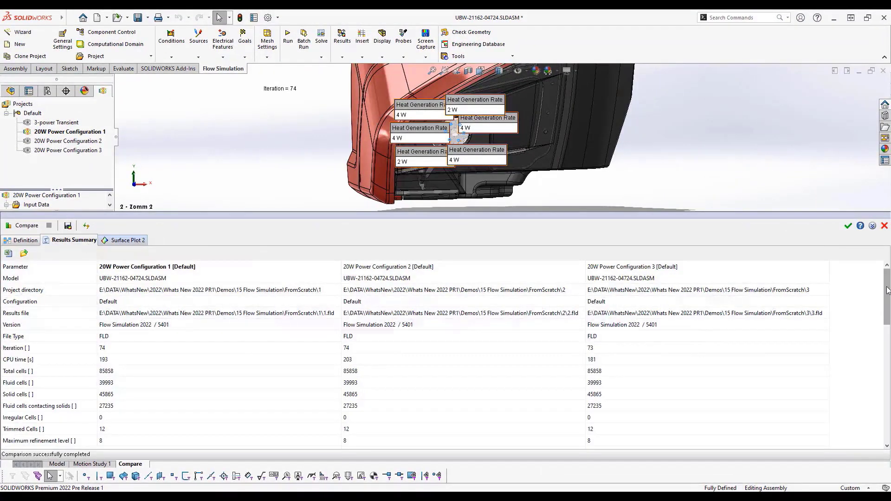
pyautogui.moveTo(888, 288); pyautogui.dragTo(887, 381)
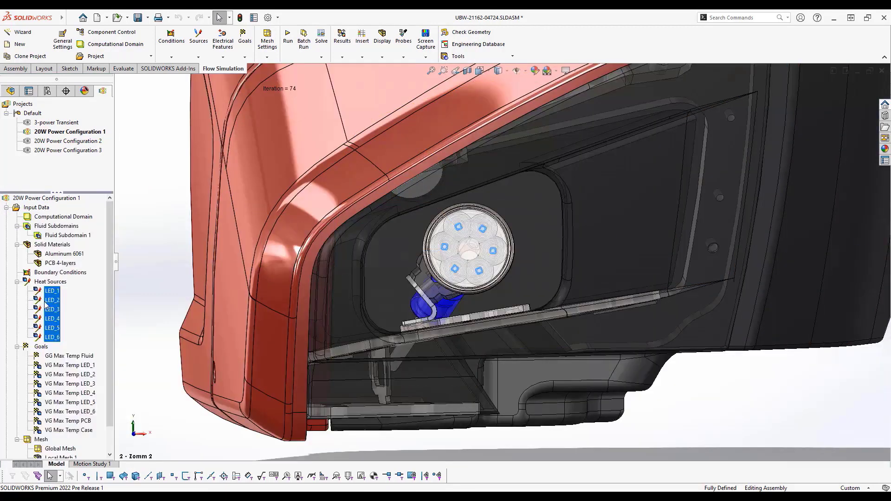
pyautogui.click(45, 301)
pyautogui.click(52, 283)
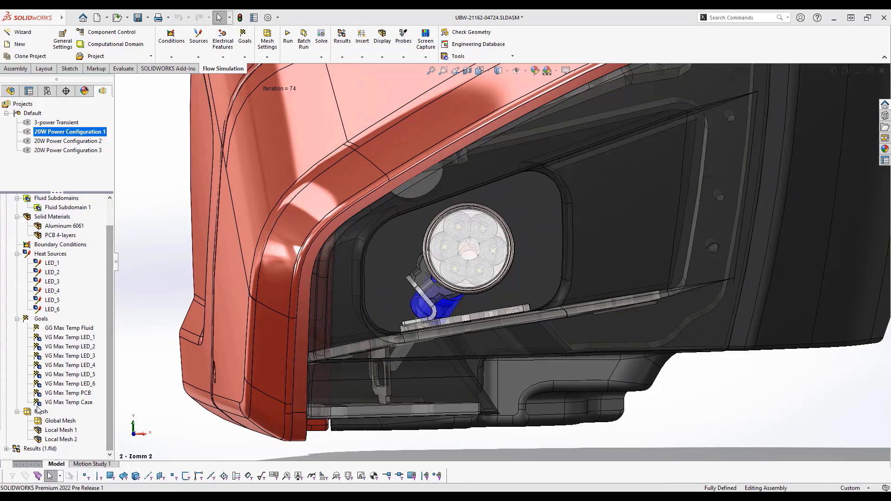
# - Expand the results of 20W Power Configuration 1 and show the saved Lamp scene
pyautogui.click(6, 449)
pyautogui.scroll(-8, 65, 278)
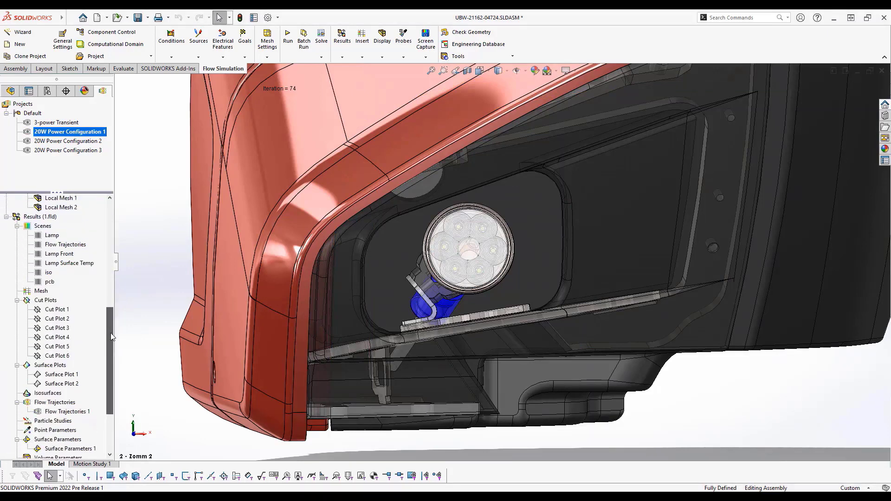
pyautogui.rightClick(52, 236)
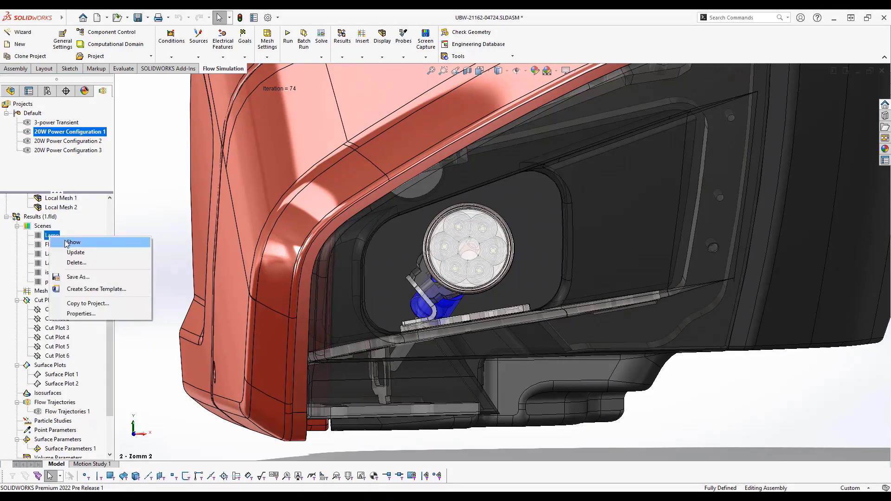
pyautogui.click(80, 242)
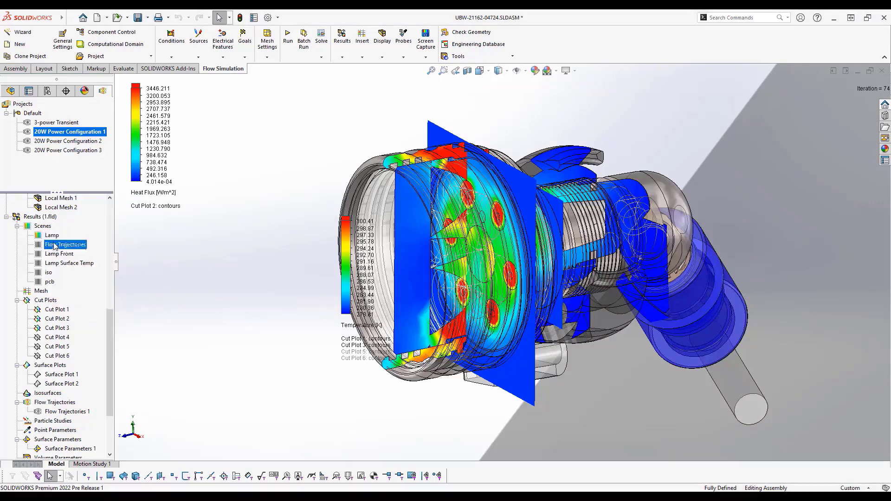
# - Show the Flow Trajectories scene and play, then stop, the animation of Flow Trajectories 1
pyautogui.rightClick(54, 244)
pyautogui.click(77, 249)
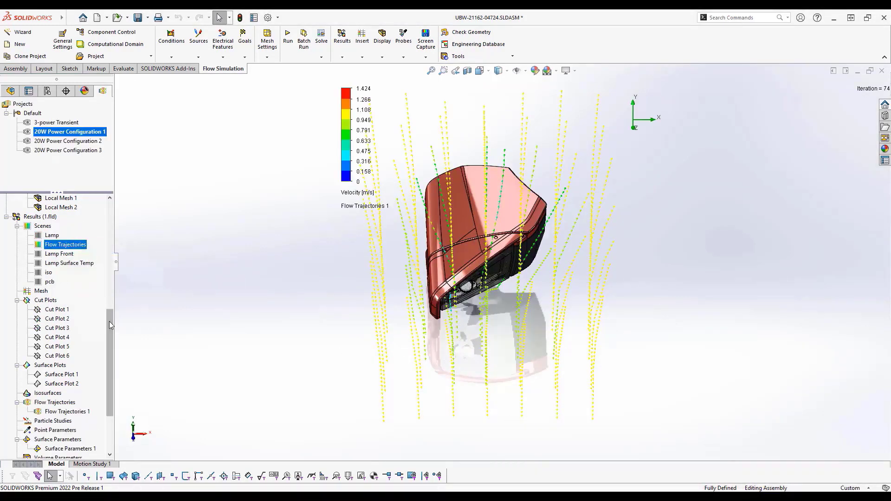
pyautogui.scroll(-1, 110, 322)
pyautogui.rightClick(58, 383)
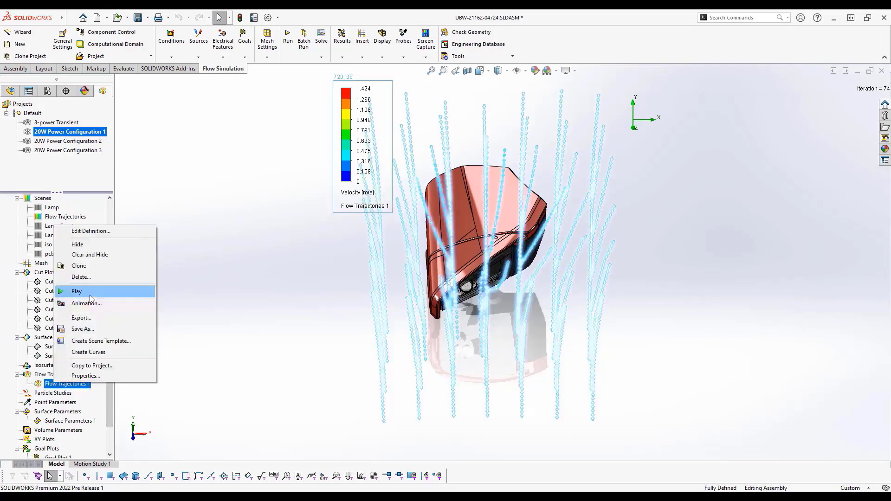
pyautogui.click(90, 294)
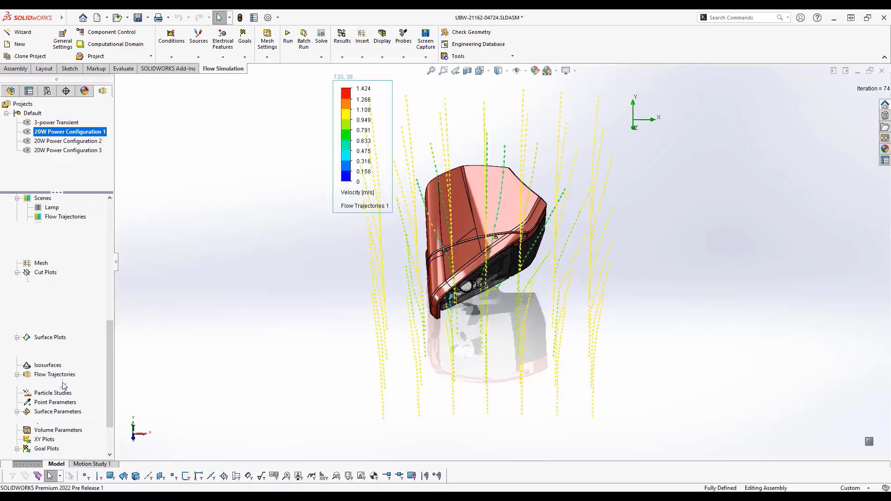
pyautogui.rightClick(64, 385)
pyautogui.click(84, 291)
# - Show the saved Lamp Front, Lamp Surface Temp and iso scenes one after another
pyautogui.rightClick(61, 227)
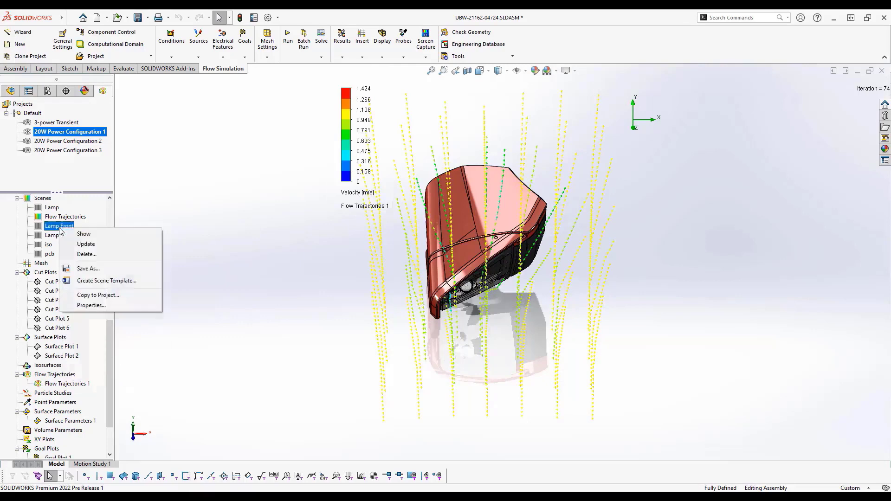
pyautogui.click(79, 235)
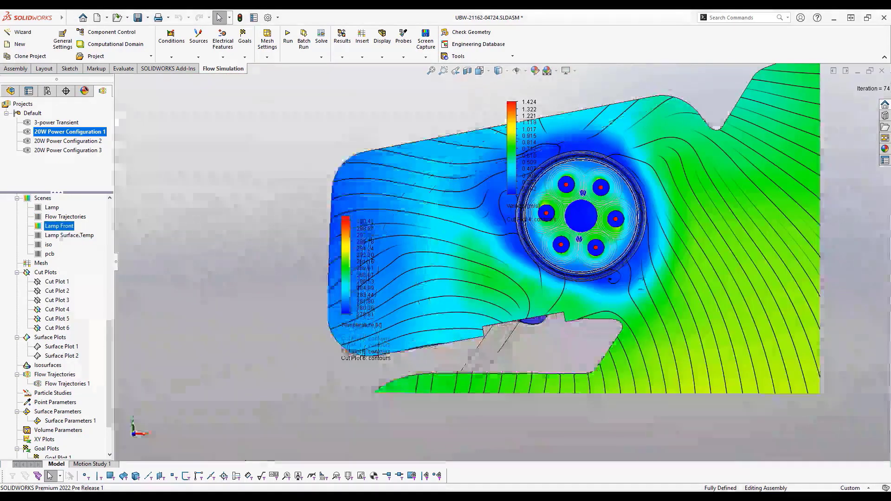
pyautogui.rightClick(80, 236)
pyautogui.click(95, 244)
pyautogui.rightClick(50, 246)
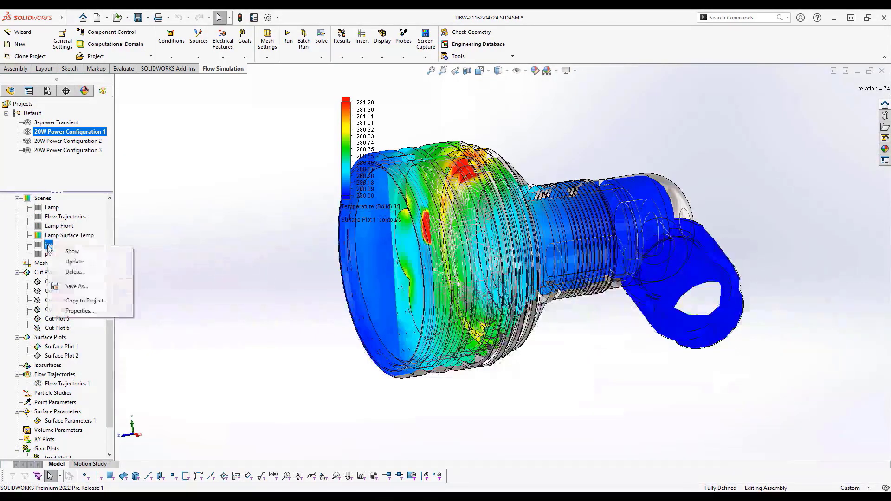
pyautogui.click(64, 253)
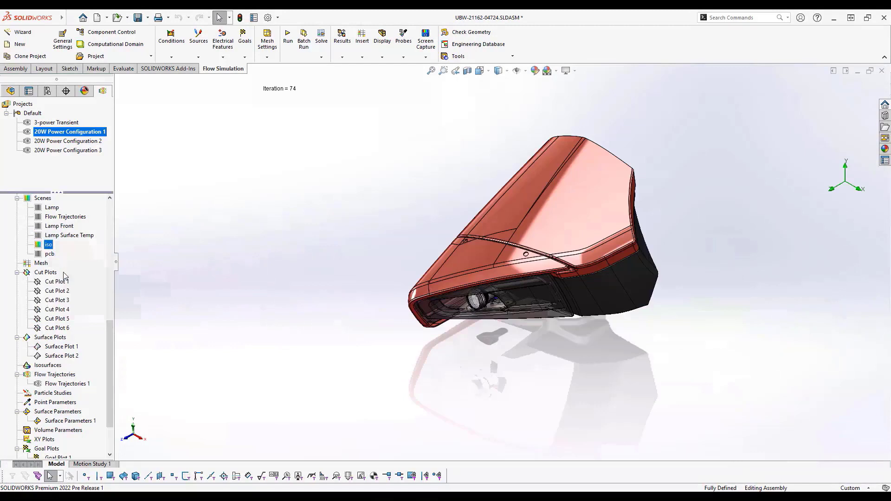
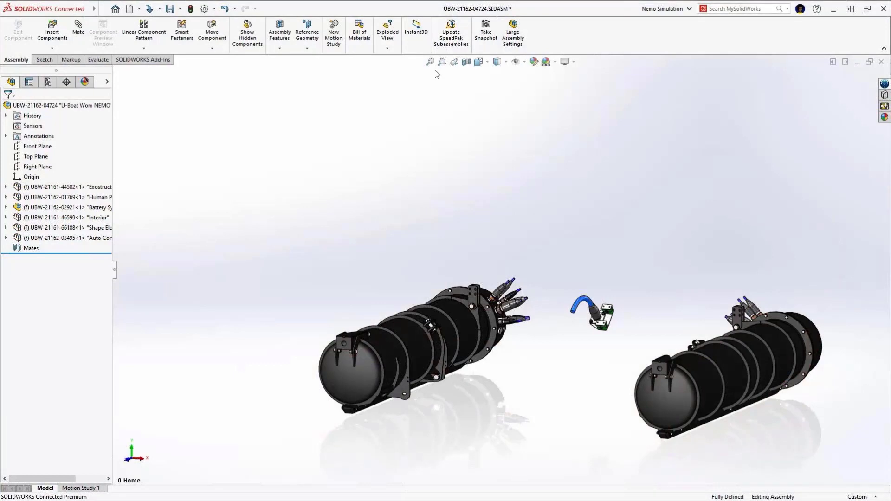
# - Inspect the inside of one battery pod with a section view parallel to the Right Plane, and close the section view
pyautogui.click(443, 63)
pyautogui.moveTo(569, 259); pyautogui.dragTo(852, 462)
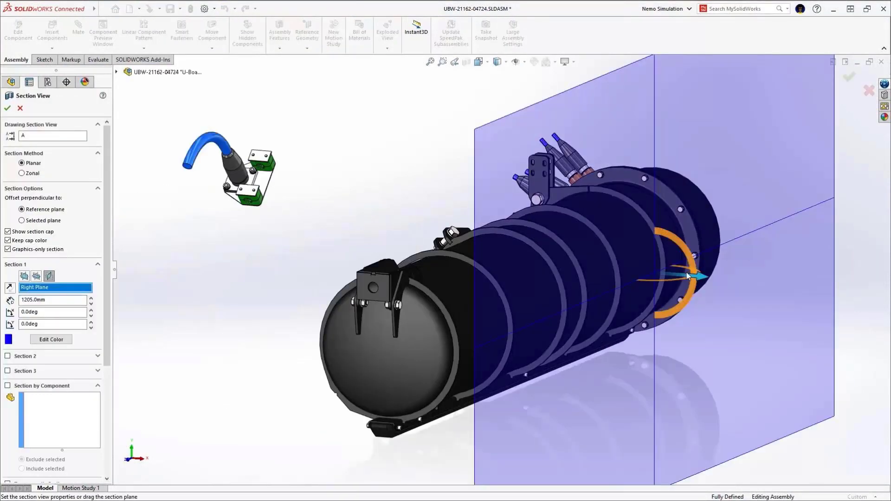
pyautogui.moveTo(688, 276); pyautogui.dragTo(579, 266)
pyautogui.press('Escape')
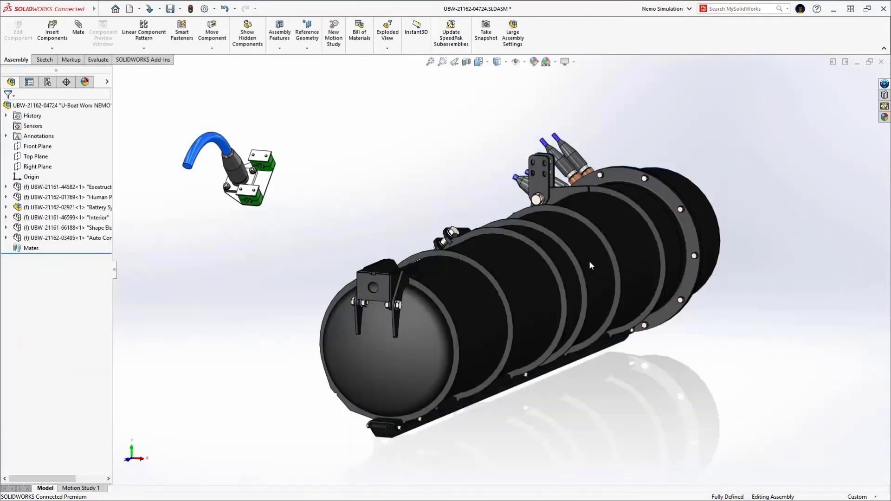
# - Open the battery pod's tube part and bring up its parameter management from the equations
pyautogui.click(591, 261)
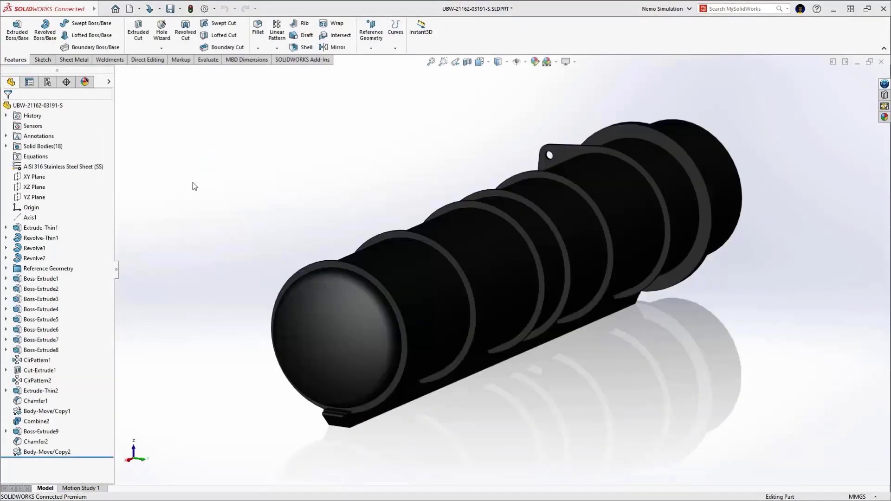
pyautogui.rightClick(35, 157)
pyautogui.click(87, 184)
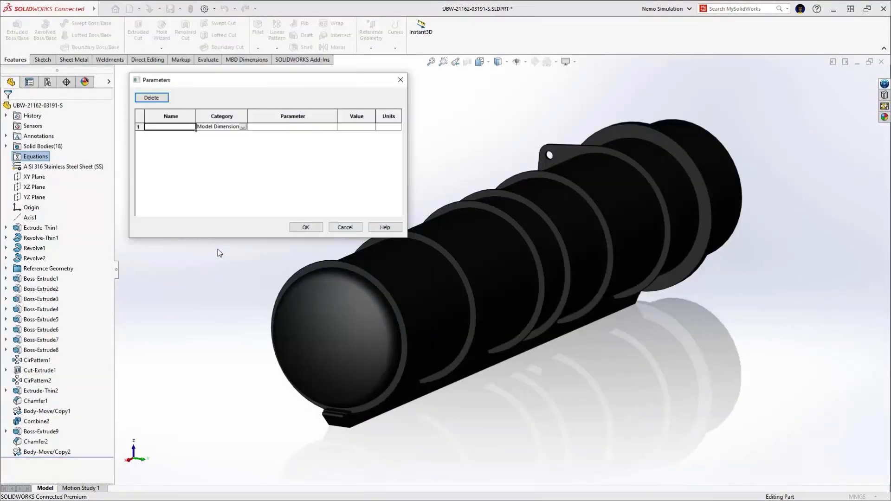
# - Define parameters Thicknes_End, Thickness_Tube and Thickness_Stiffeners from D3@Revolve-Thin1, D5@Extrude-Thin1 and D1@Boss-Extrude1, and accept them
pyautogui.click(349, 329)
pyautogui.click(361, 342)
pyautogui.click(566, 169)
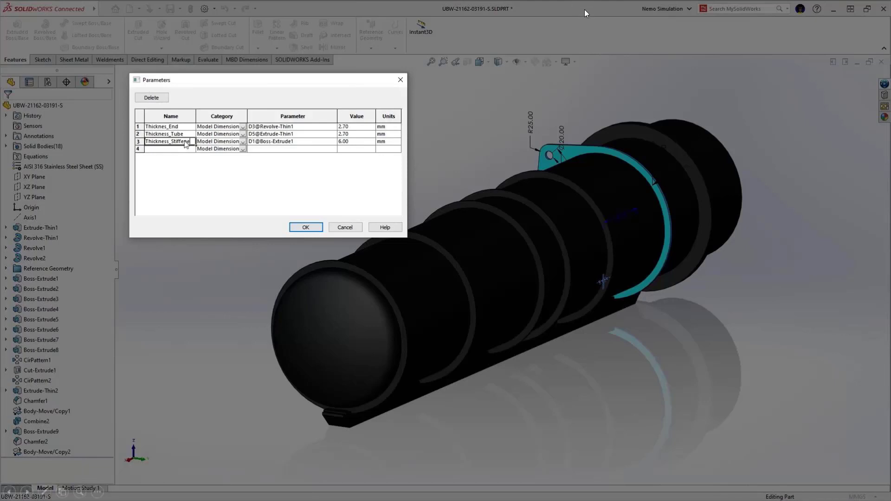
pyautogui.write('rs')
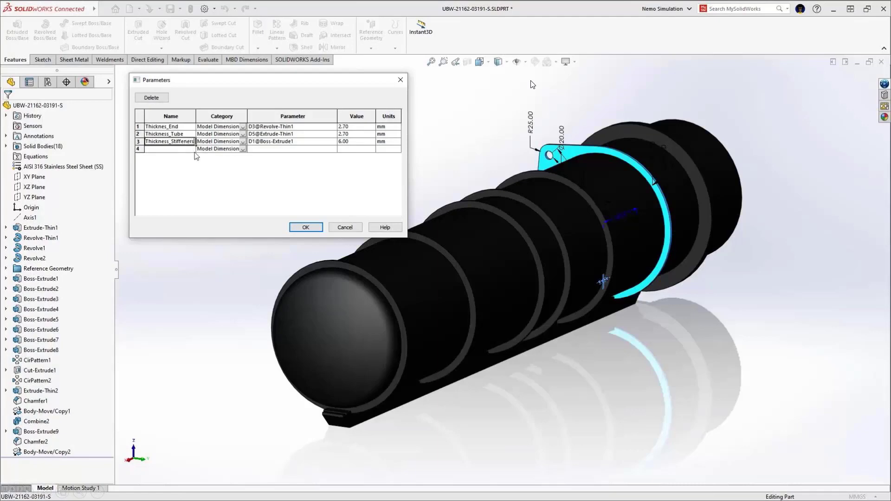
pyautogui.press('Return')
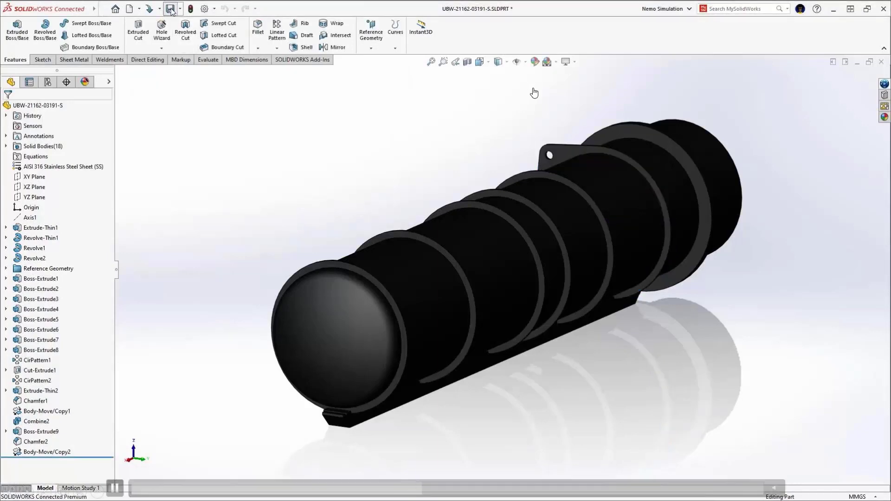
# - Save the battery pod tube part and open it in Model Assembly Design
pyautogui.click(171, 9)
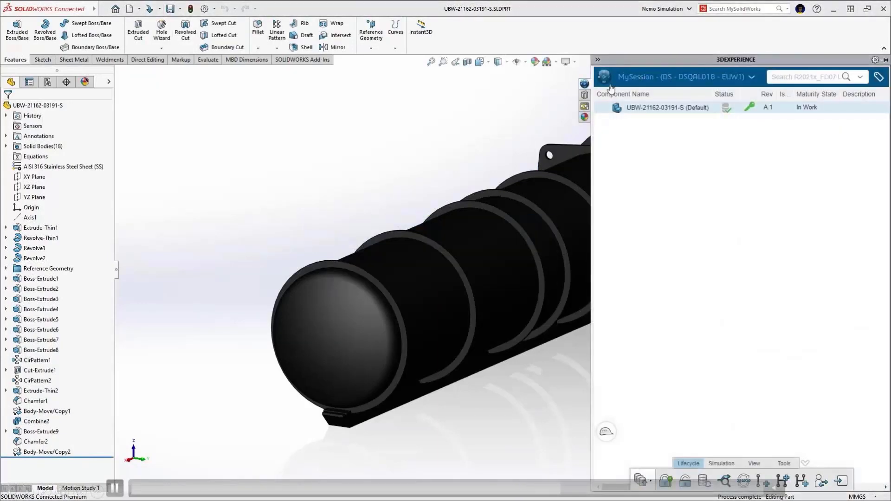
pyautogui.click(606, 80)
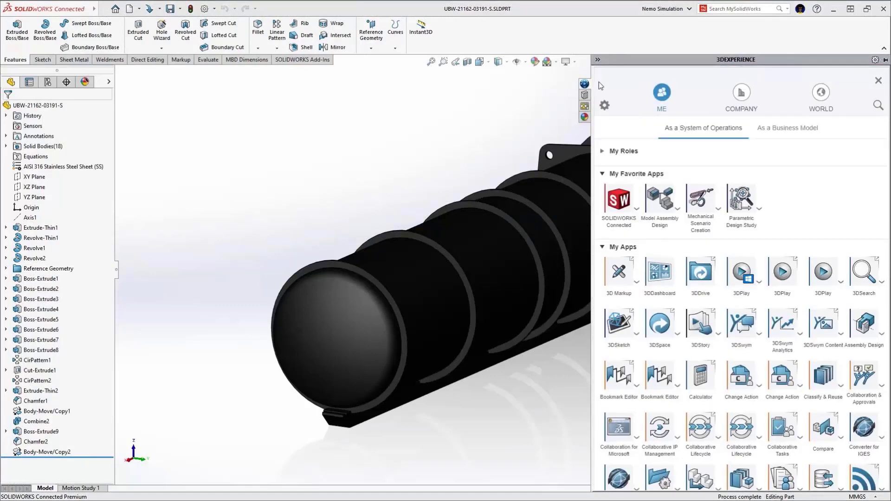
pyautogui.click(665, 206)
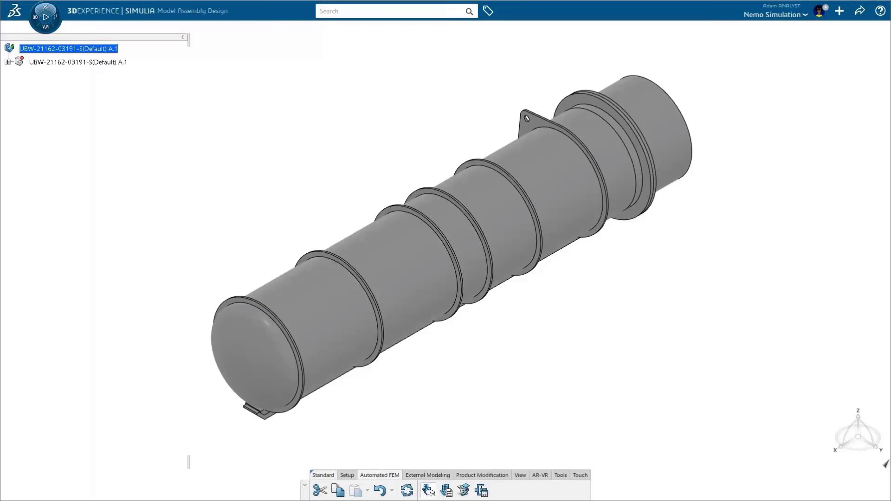
# - Generate an advanced automated FEM using the Midsurface Mesh procedure on all parts, with one FEM per part
pyautogui.click(428, 490)
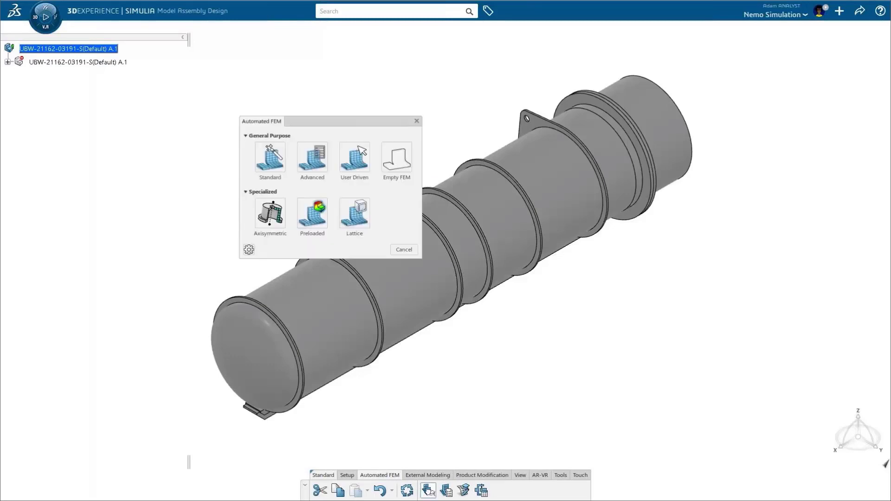
pyautogui.click(322, 167)
pyautogui.click(592, 112)
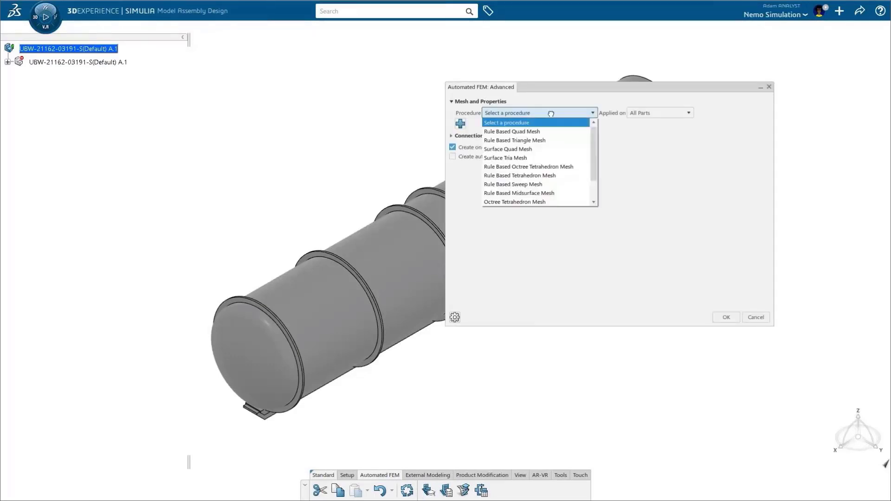
pyautogui.scroll(-3, 593, 139)
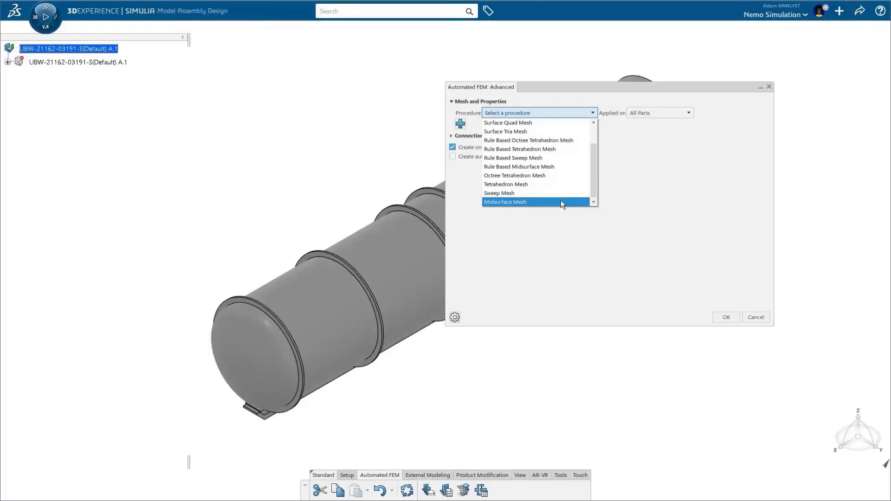
pyautogui.click(561, 202)
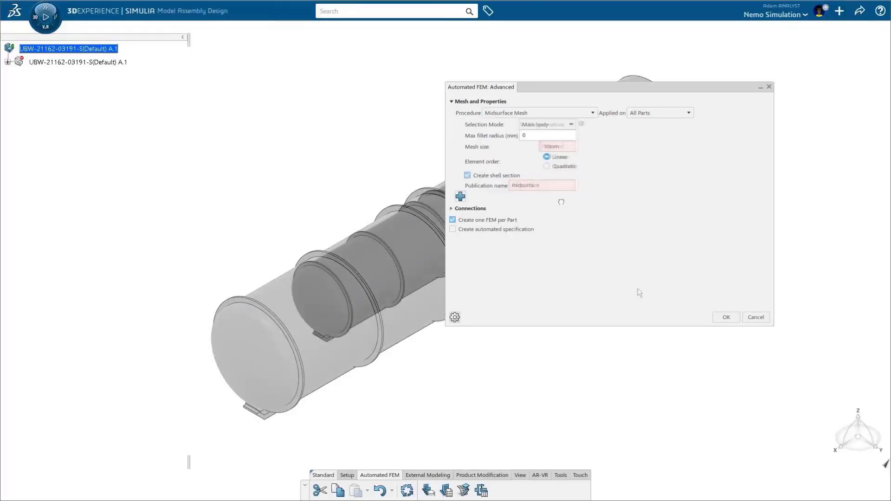
pyautogui.click(726, 317)
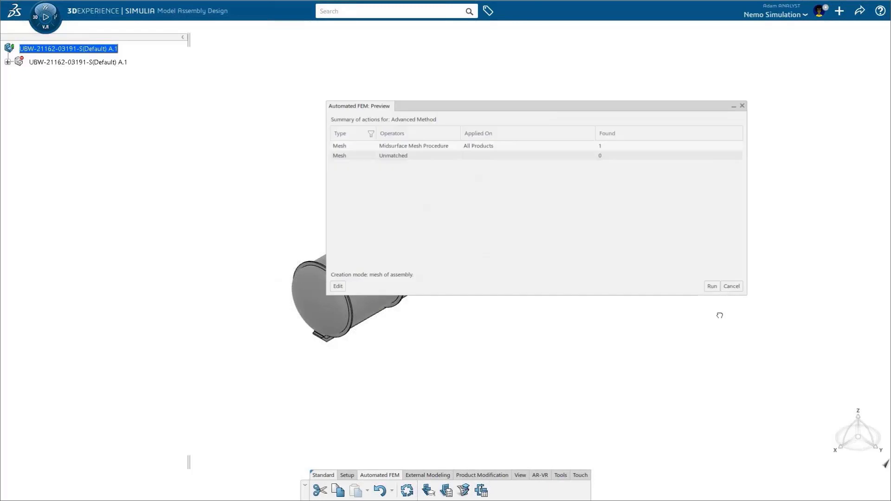
pyautogui.click(710, 287)
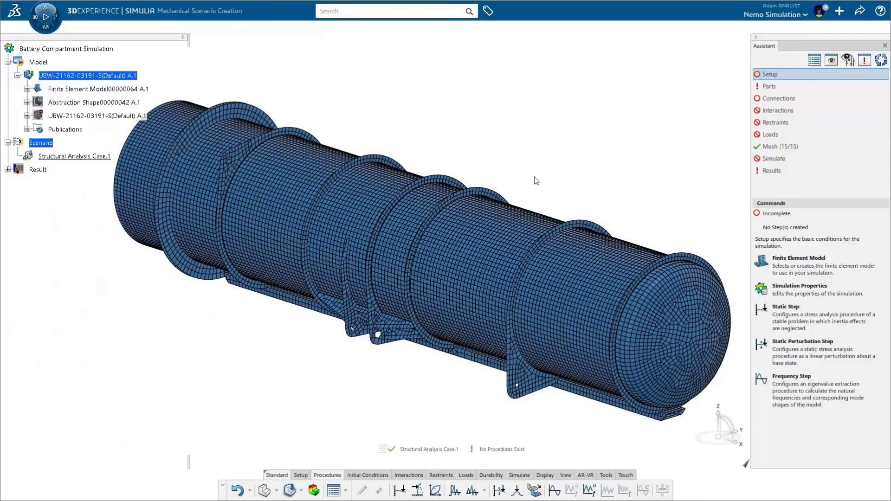
# - Add a static step and include the domed end face in the supports of the 1e+006Pa pressure load
pyautogui.click(796, 325)
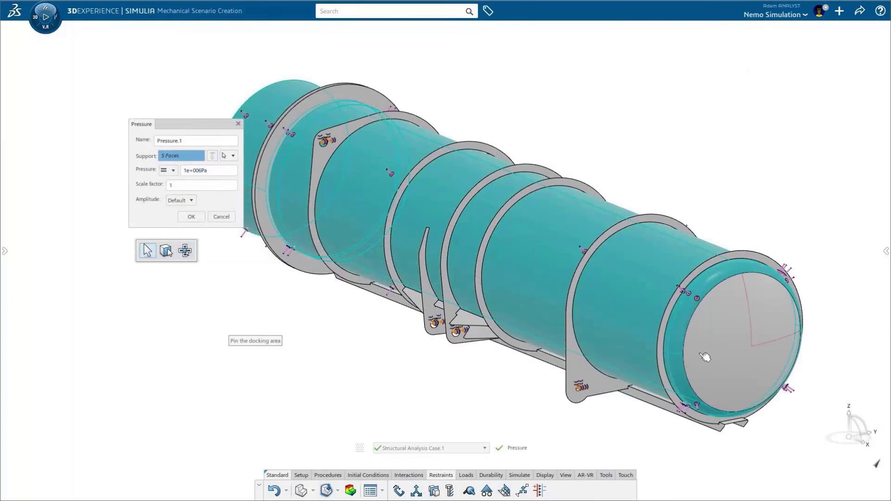
pyautogui.click(705, 357)
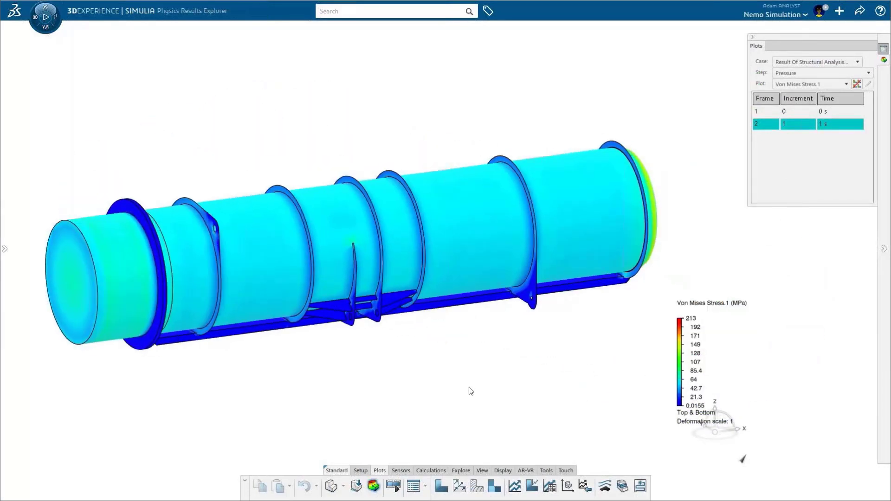
# - Play the animation of the pressure step's Von Mises stress plot and end the playback
pyautogui.click(394, 487)
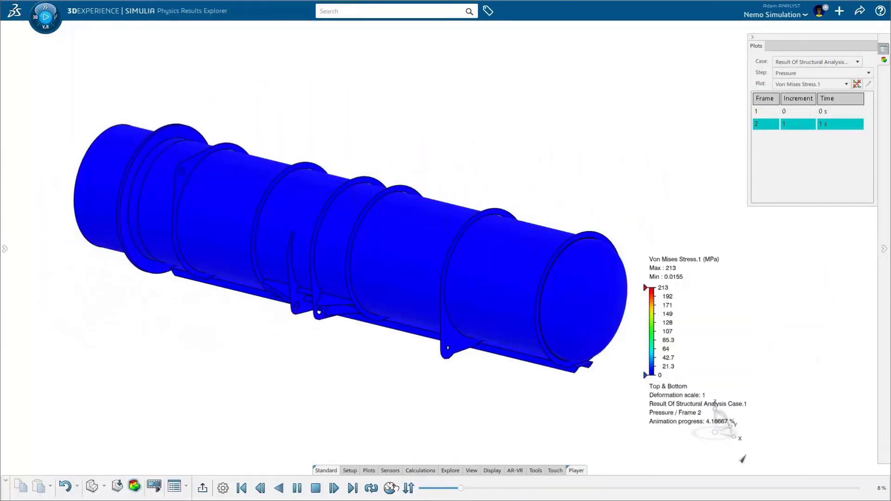
pyautogui.click(393, 487)
# - Switch to Parametric Design Study and review the study's design variables and response variables in their managers
pyautogui.click(45, 16)
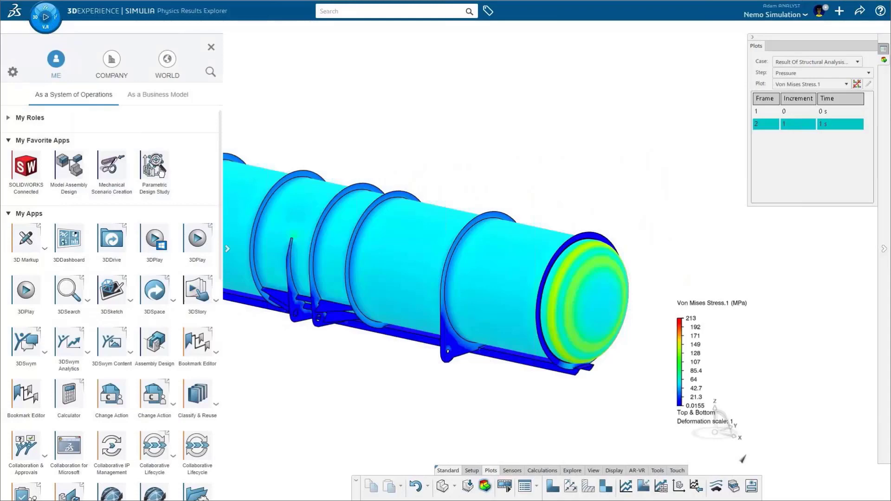
pyautogui.click(160, 170)
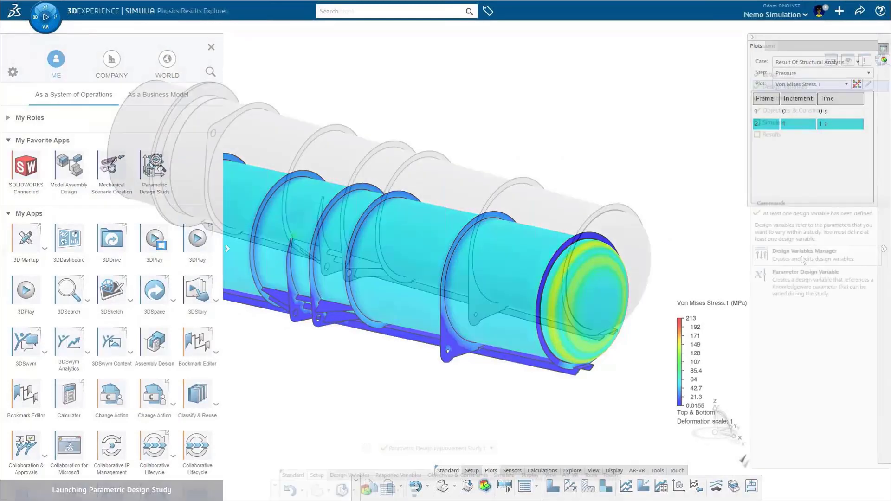
pyautogui.click(801, 255)
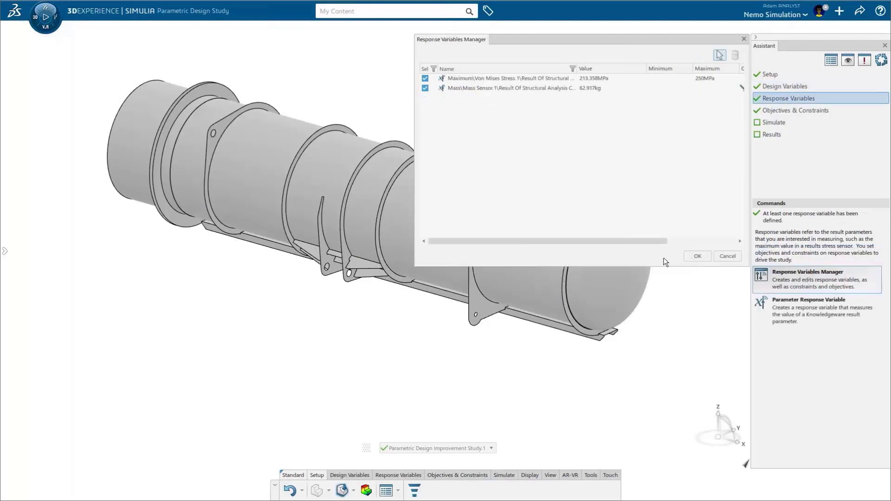
pyautogui.moveTo(512, 241); pyautogui.dragTo(542, 241)
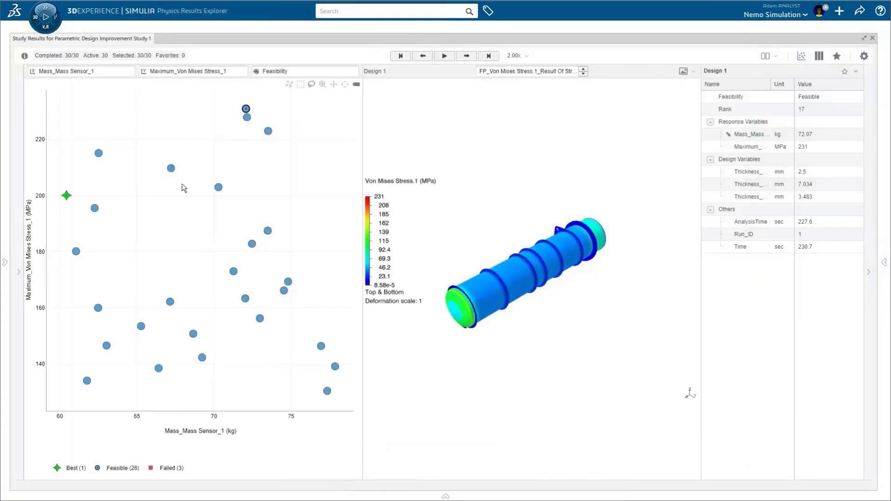
# - Lasso the thinnest-end designs in the Thickness_End versus Maximum_Von Mises Stress_1 plot and compare them in a table
pyautogui.moveTo(218, 189)
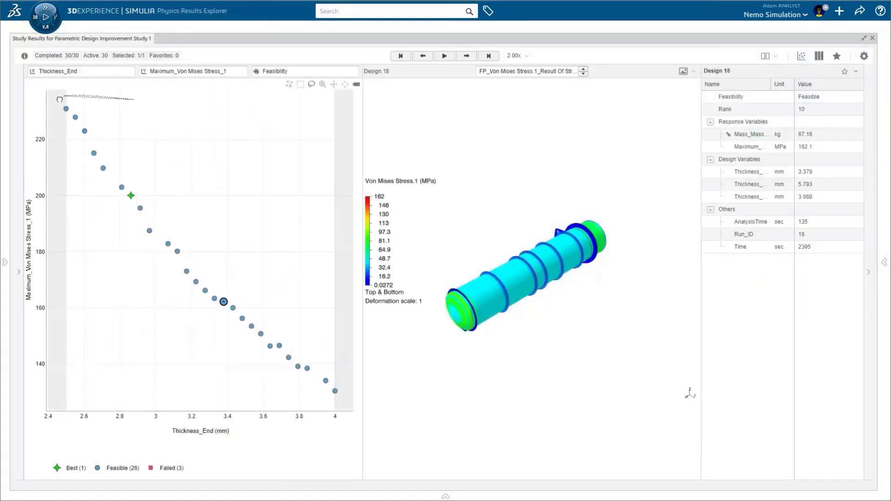
pyautogui.moveTo(135, 99)
pyautogui.mouseDown()
pyautogui.moveTo(167, 135)
pyautogui.moveTo(139, 100)
pyautogui.mouseUp()
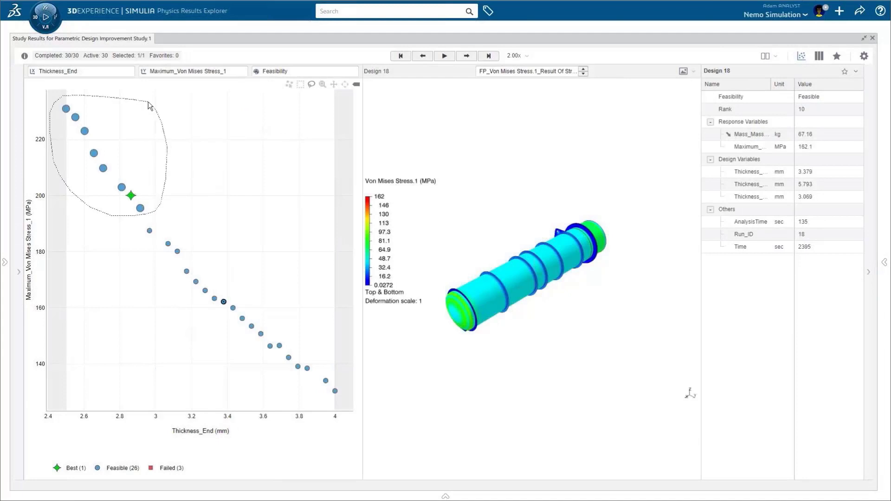
pyautogui.click(818, 56)
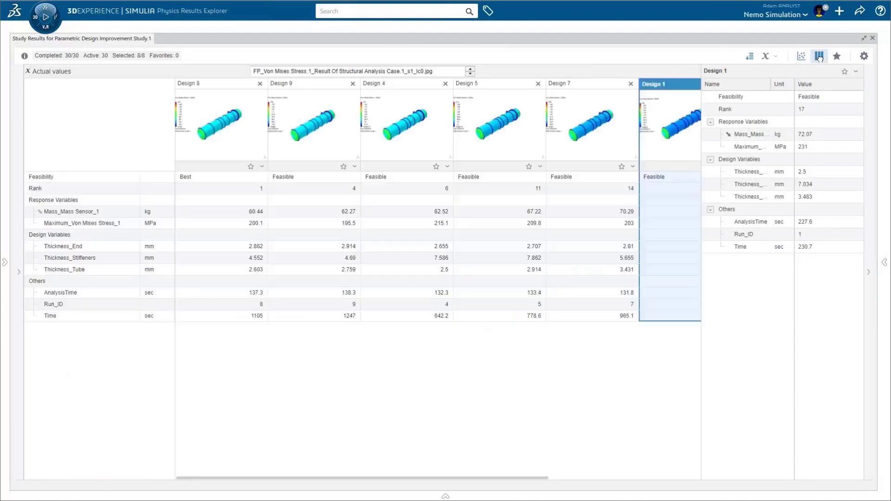
# - Mark Design 8 and Design 9 as favorites and reduce the comparison table to those two designs
pyautogui.click(250, 166)
pyautogui.click(343, 166)
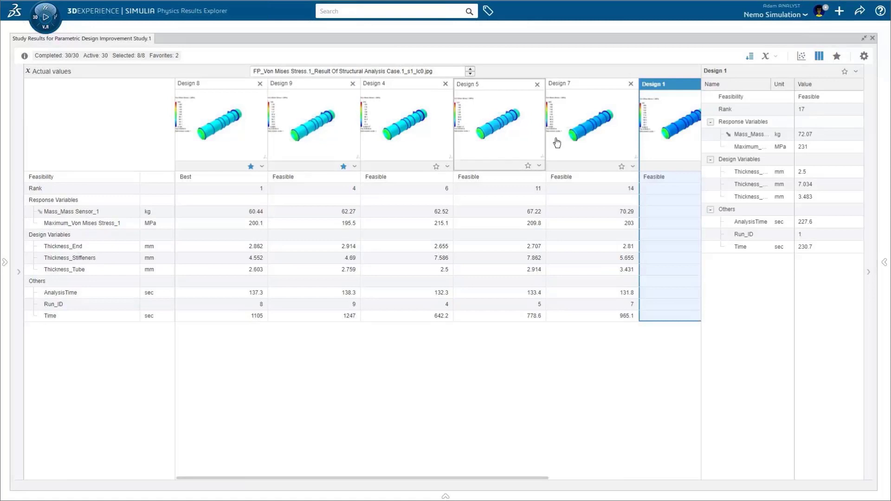
pyautogui.click(774, 58)
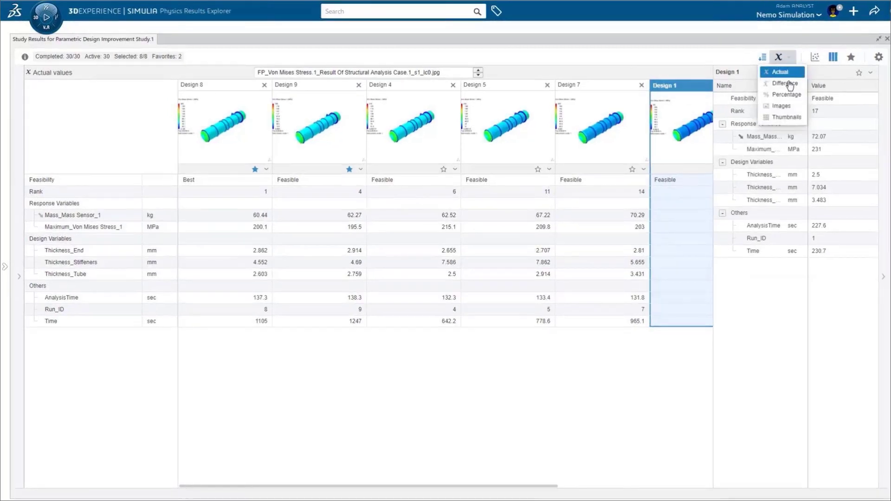
pyautogui.click(776, 82)
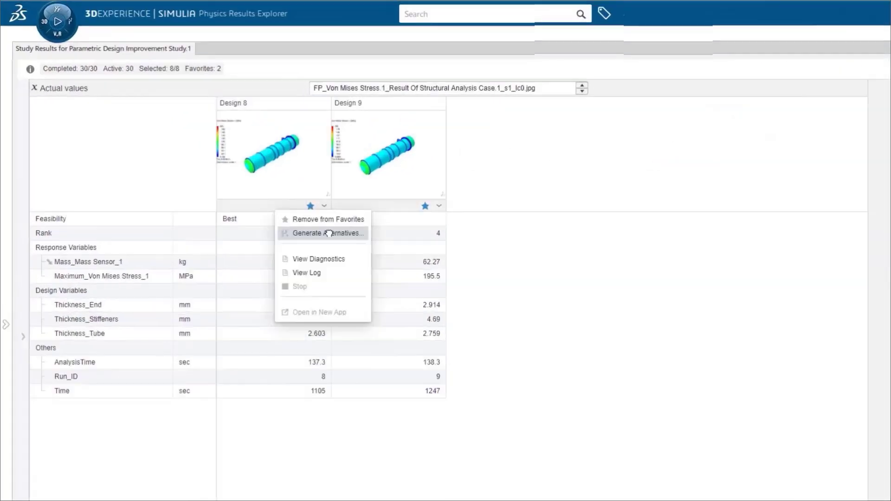
# - Generate an alternative from Design 8 with the prefix Best
pyautogui.click(326, 194)
pyautogui.write('Best')
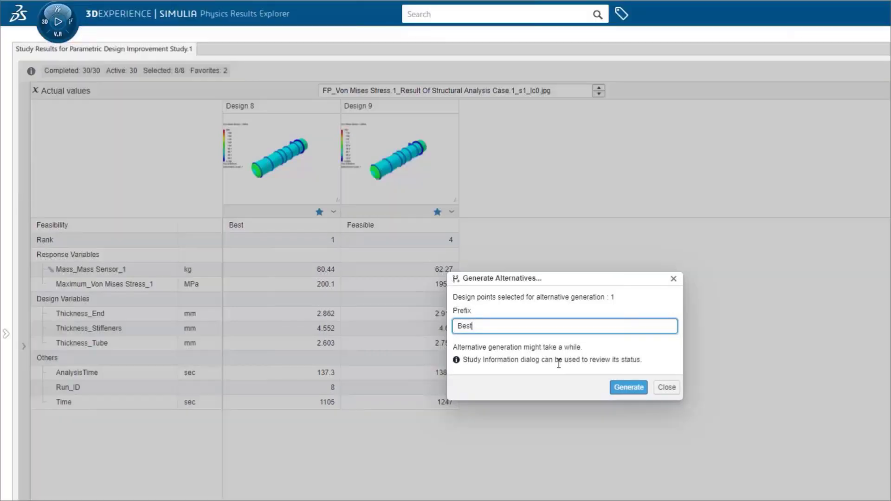
pyautogui.click(624, 389)
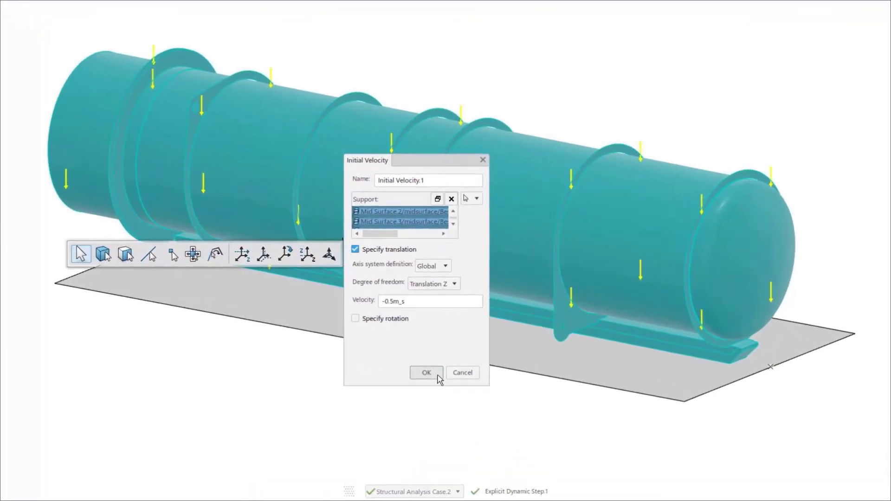
# - Apply a -0.5m_s Translation Z initial velocity, -9.81m_s2 gravity in Z and general contact on all surfaces to the drop case
pyautogui.click(424, 379)
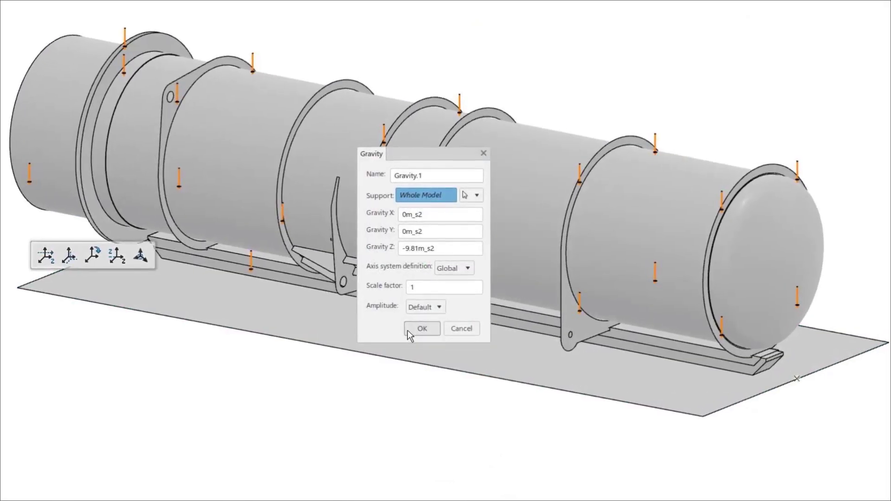
pyautogui.click(408, 330)
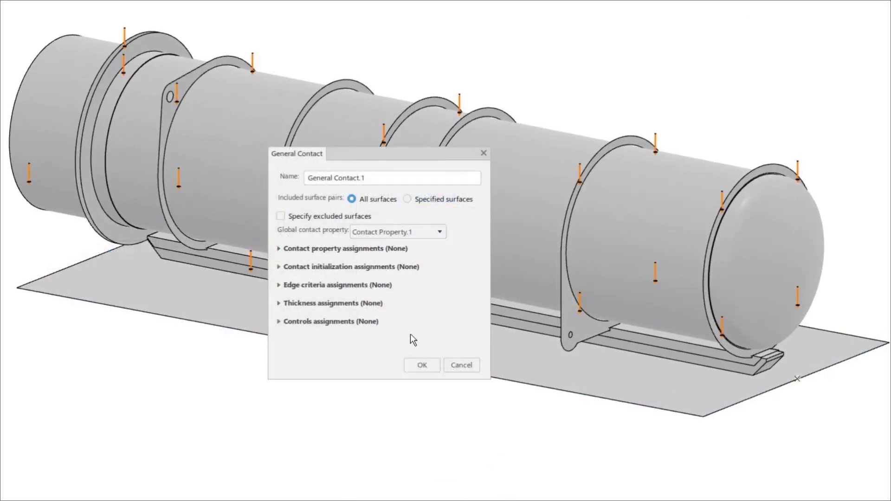
pyautogui.click(429, 364)
# - Set the simulation of Structural Analysis Case.4 to run on the Cloud with 28 cores
pyautogui.click(466, 123)
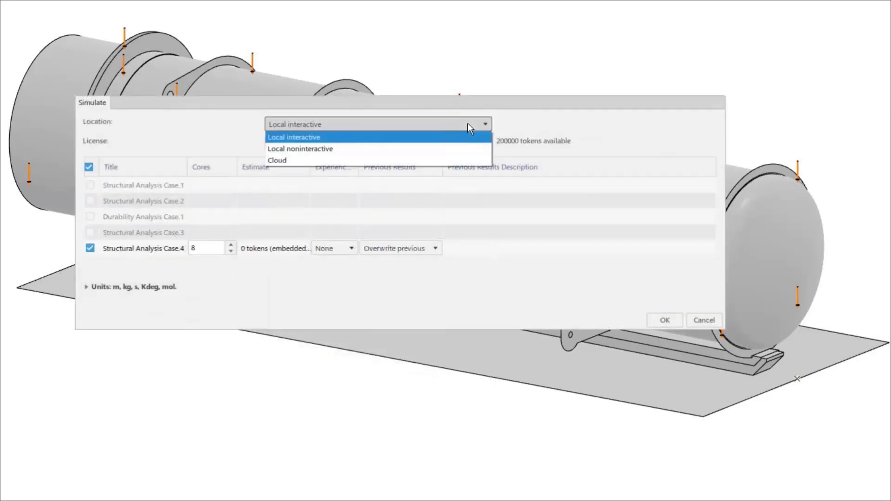
pyautogui.click(453, 160)
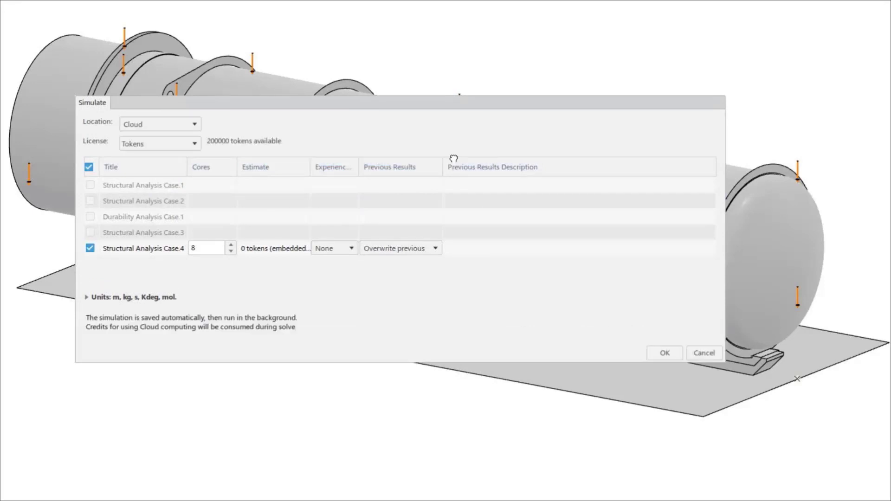
pyautogui.click(231, 244)
pyautogui.click(231, 245)
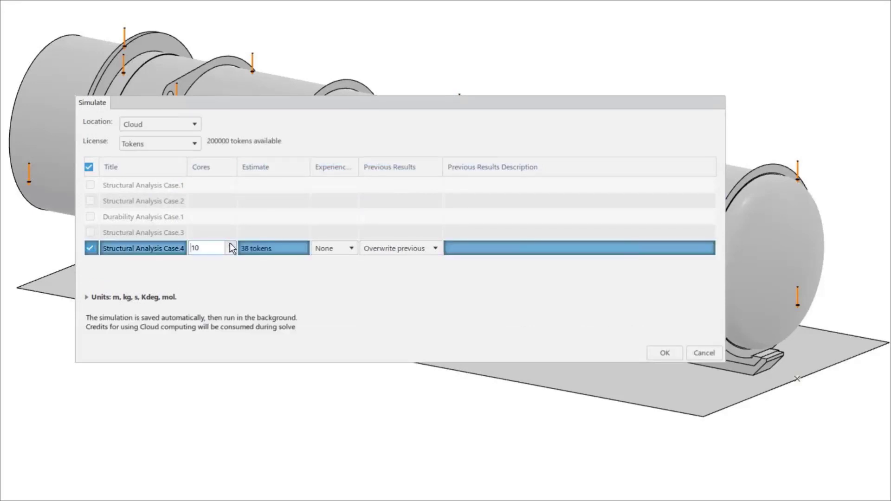
pyautogui.click(230, 244)
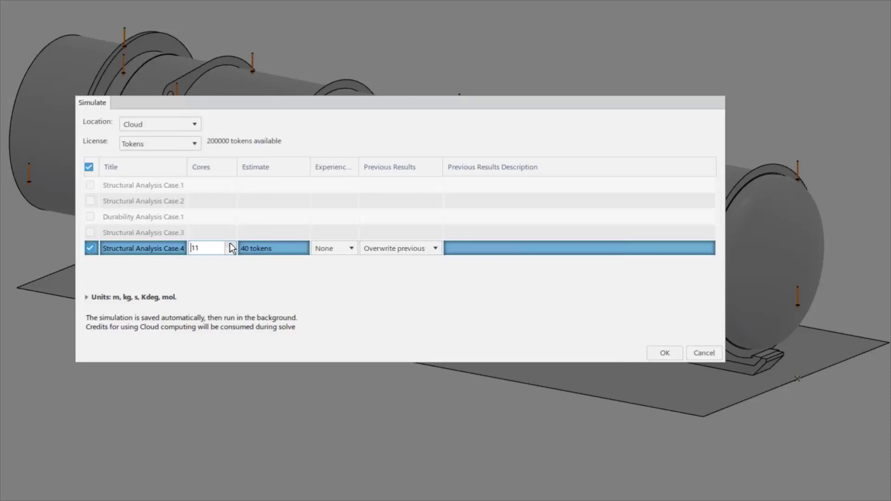
pyautogui.press('Delete')
pyautogui.write('2')
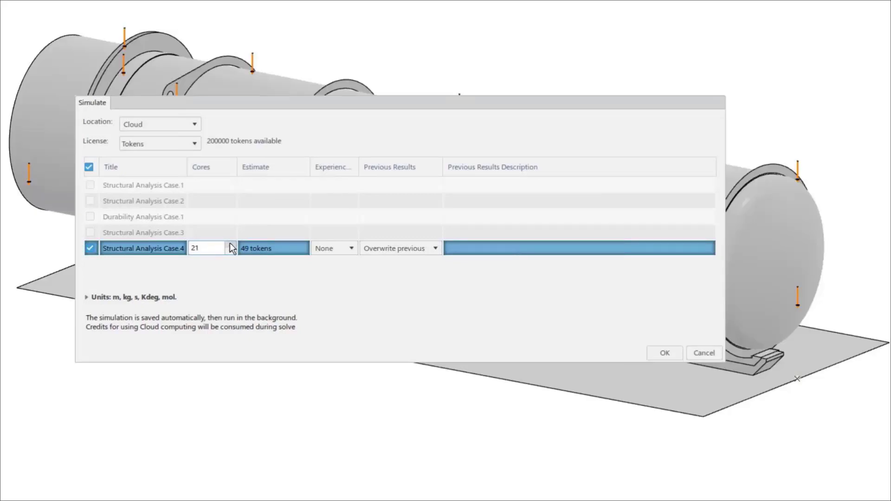
pyautogui.press('Delete')
pyautogui.write('8')
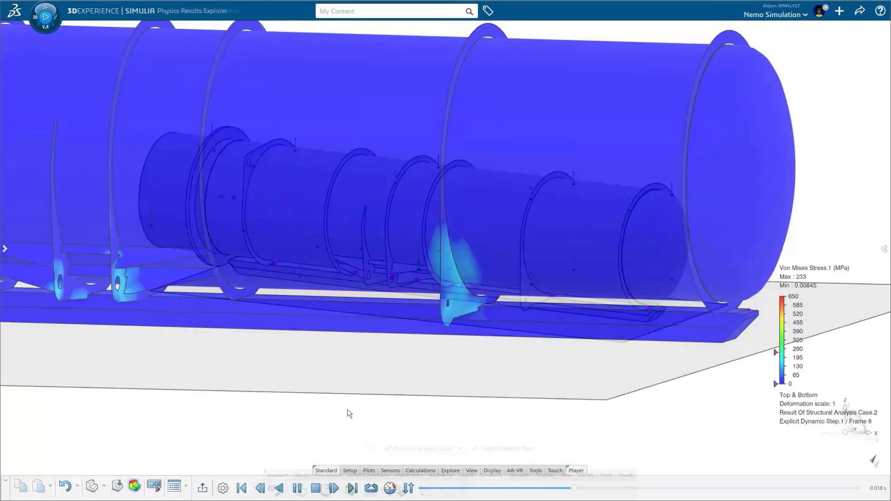
# - Start the fatigue loading definition for Durability Analysis Case.3 and create a sequence of frames as its loading event
pyautogui.click(433, 204)
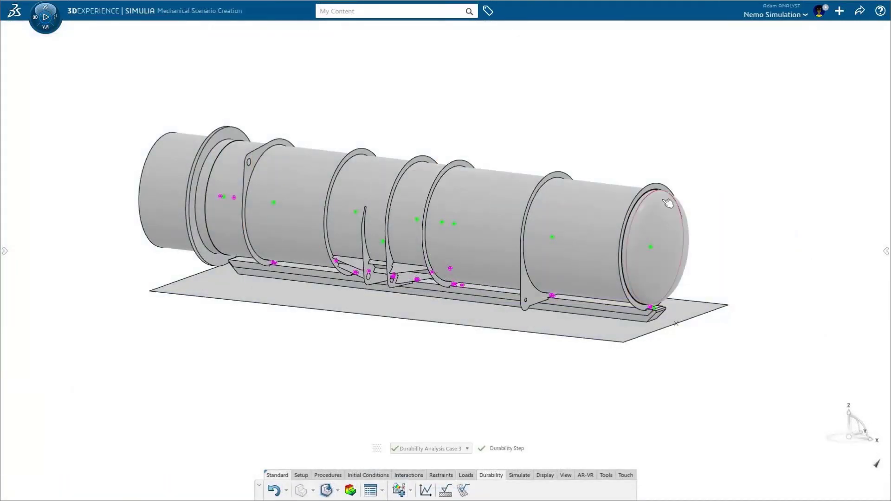
pyautogui.click(886, 250)
pyautogui.click(835, 258)
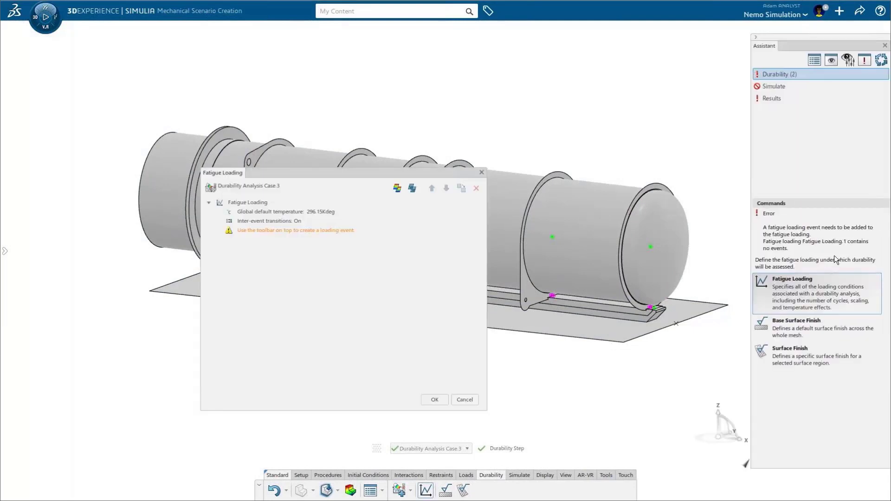
pyautogui.rightClick(332, 230)
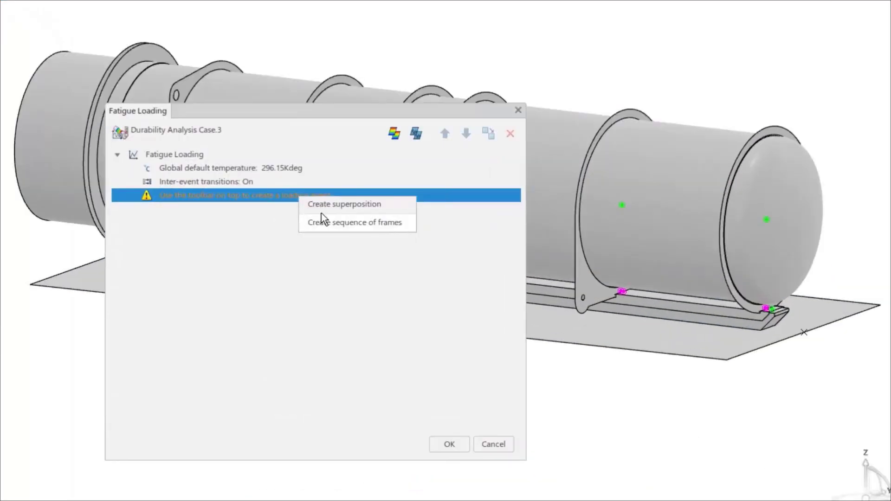
pyautogui.click(325, 222)
# - Add a frame to the sequence using the last increment of the Pressure step from Structural Analysis Case.1
pyautogui.rightClick(304, 251)
pyautogui.click(318, 259)
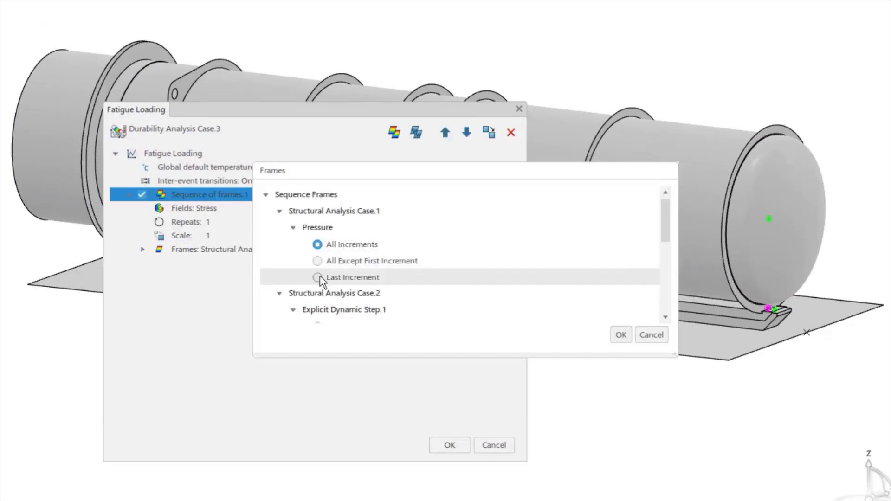
pyautogui.click(317, 278)
pyautogui.click(621, 334)
# - Add a second frame to the sequence with all increments of Explicit Dynamic Step.1 from Structural Analysis Case.2
pyautogui.rightClick(214, 191)
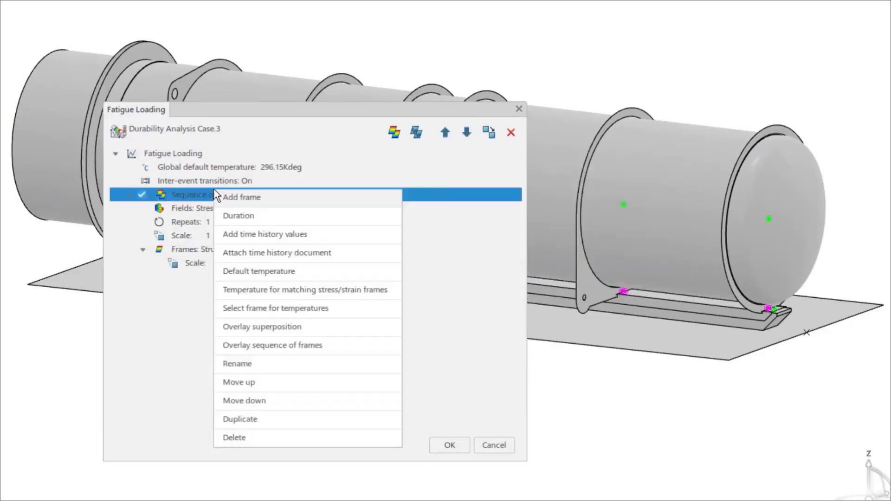
pyautogui.click(219, 196)
pyautogui.click(317, 243)
pyautogui.moveTo(668, 223); pyautogui.dragTo(667, 241)
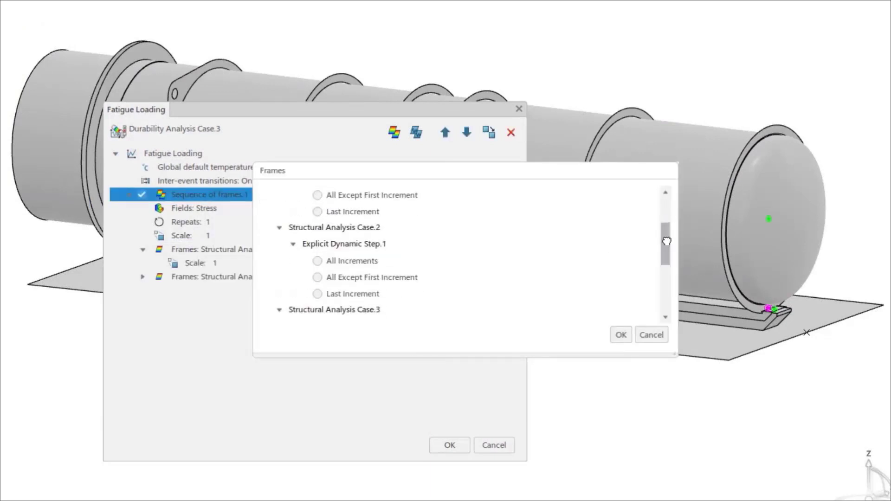
pyautogui.click(386, 265)
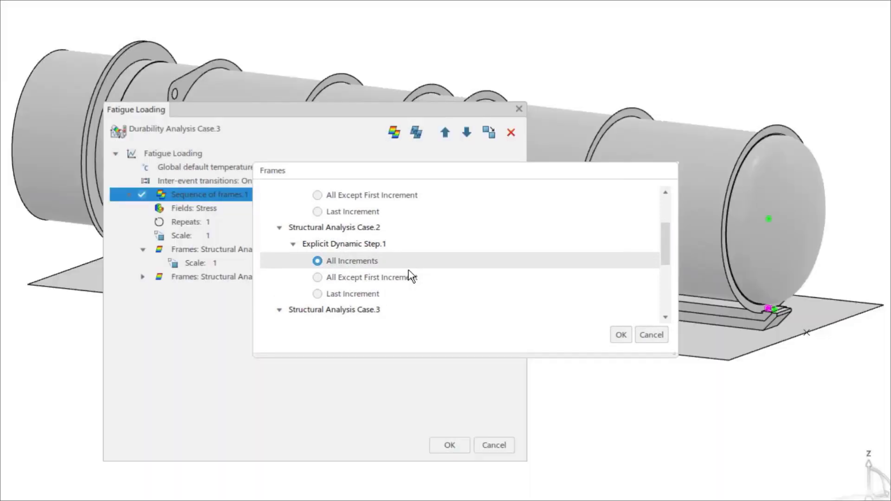
pyautogui.click(621, 335)
# - Include Strain alongside Stress in the fields of the sequence of frames
pyautogui.click(294, 209)
pyautogui.click(288, 211)
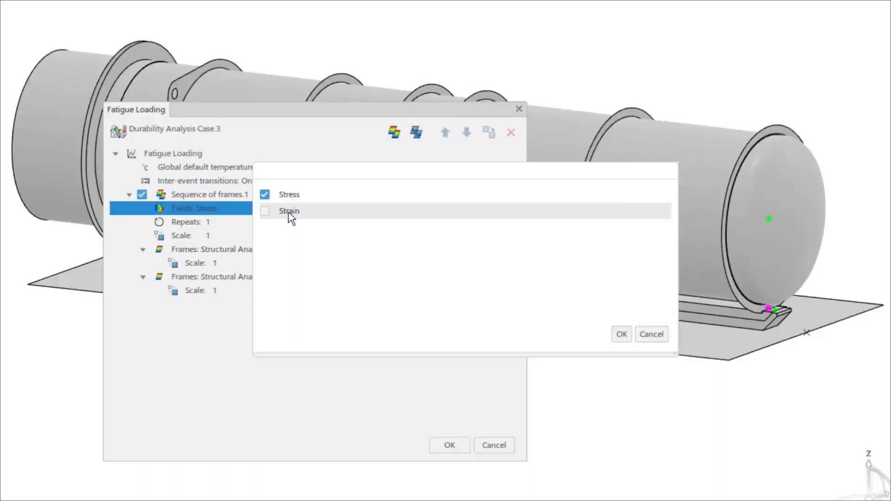
pyautogui.click(284, 212)
pyautogui.click(265, 212)
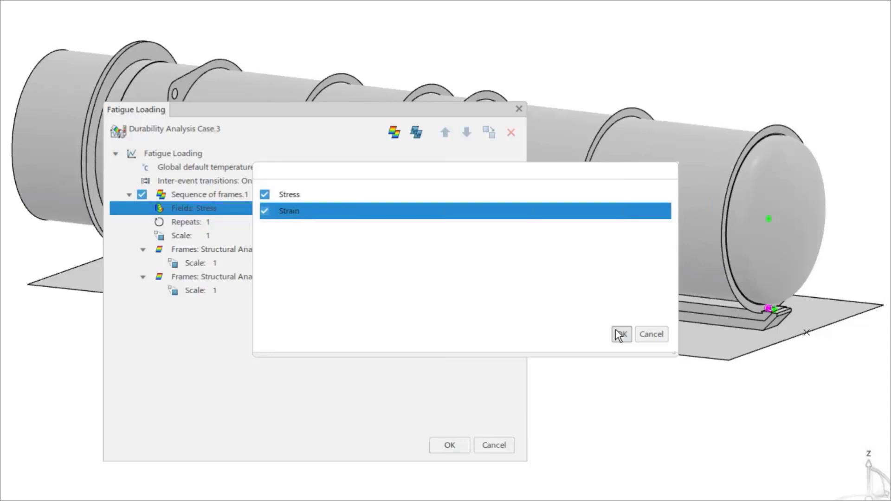
pyautogui.click(620, 334)
# - Turn off the inter-event transitions and accept the fatigue loading
pyautogui.click(252, 181)
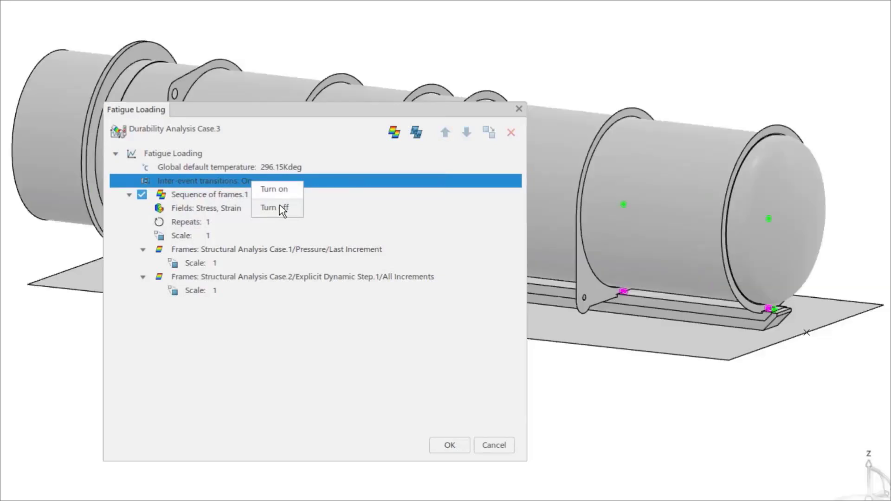
pyautogui.click(281, 208)
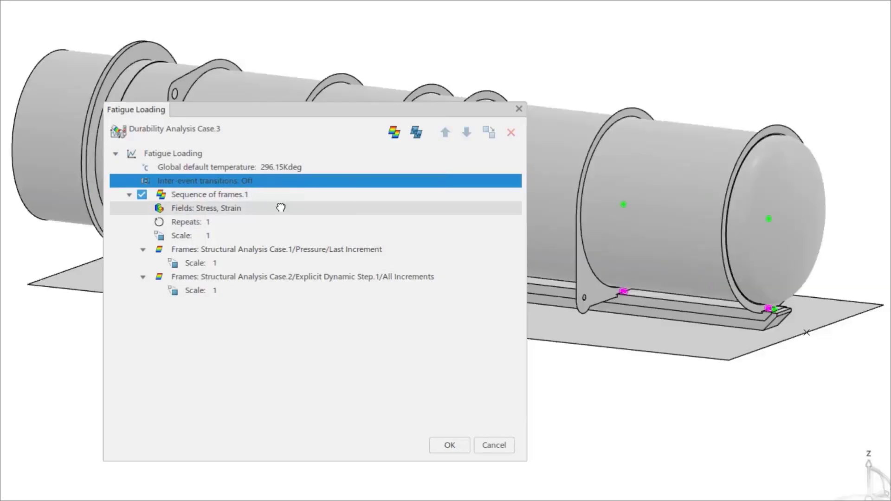
pyautogui.click(444, 444)
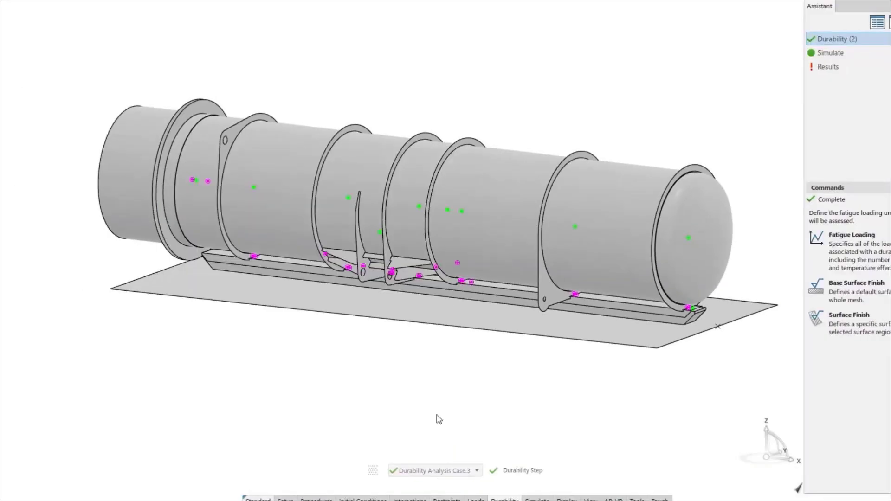
# - Define a base surface finish from Juvinall 1967 (steel) surface finishes with the quality Fine ground or commercially polished
pyautogui.click(881, 328)
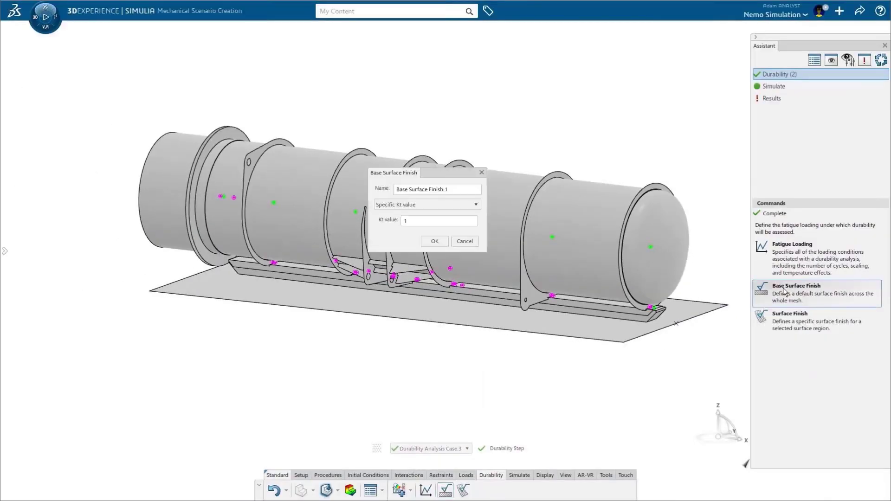
pyautogui.click(441, 204)
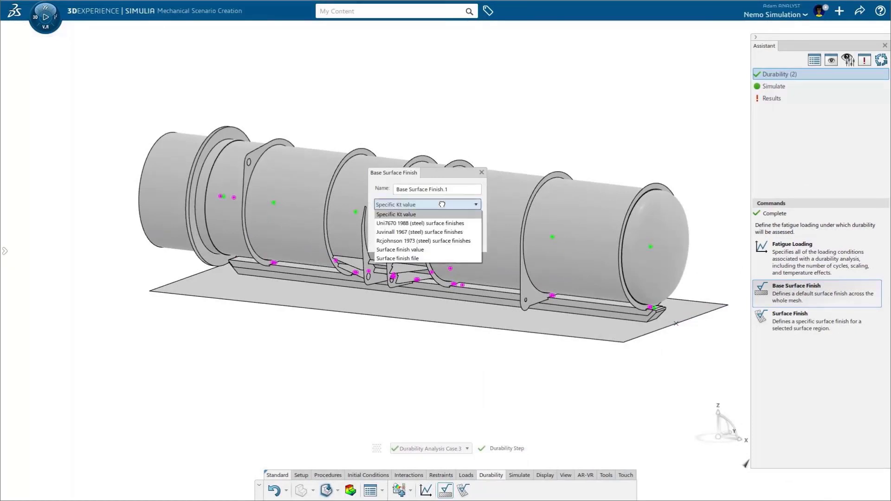
pyautogui.click(438, 232)
pyautogui.click(438, 221)
pyautogui.click(435, 240)
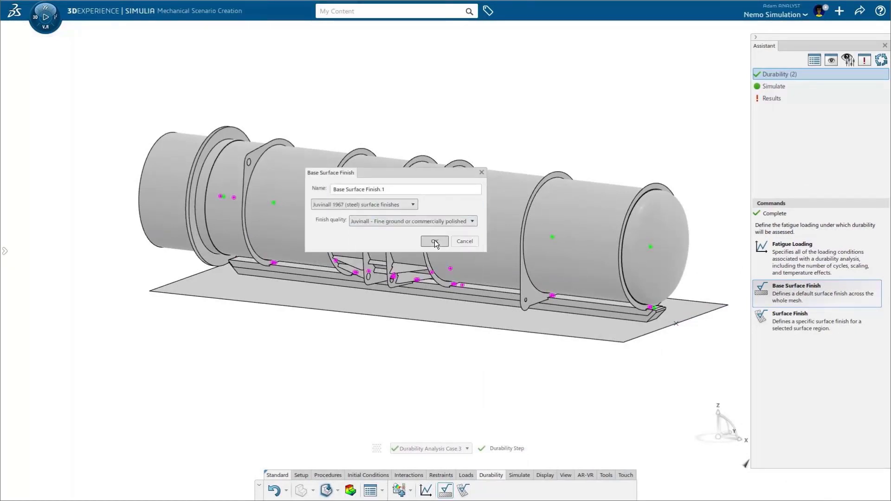
pyautogui.click(436, 242)
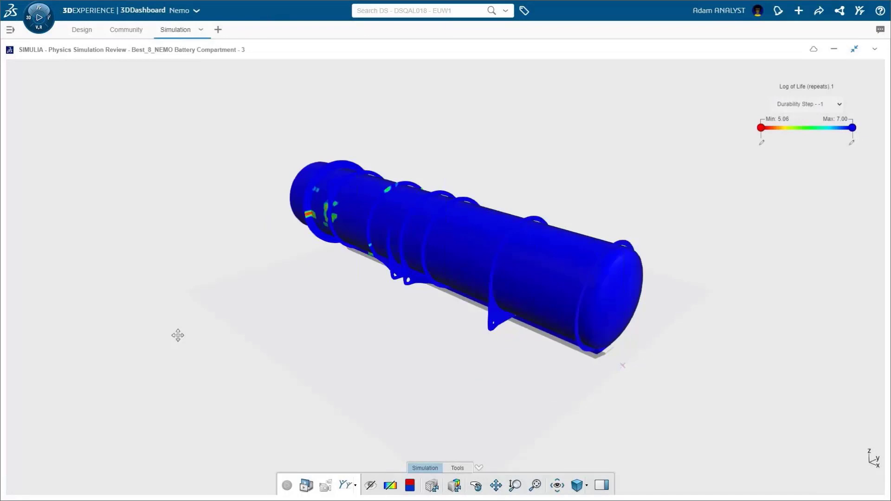
# - Examine the Log of Life result around the battery compartment and mark its minimum and maximum locations
pyautogui.moveTo(177, 335); pyautogui.dragTo(578, 426, button='middle')
pyautogui.click(409, 489)
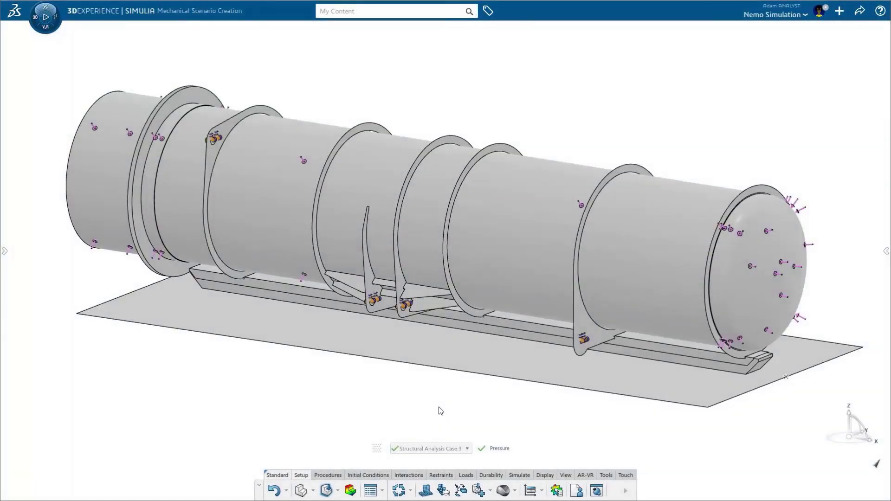
# - Duplicate Structural Analysis Case.3 as a new analysis case
pyautogui.click(490, 493)
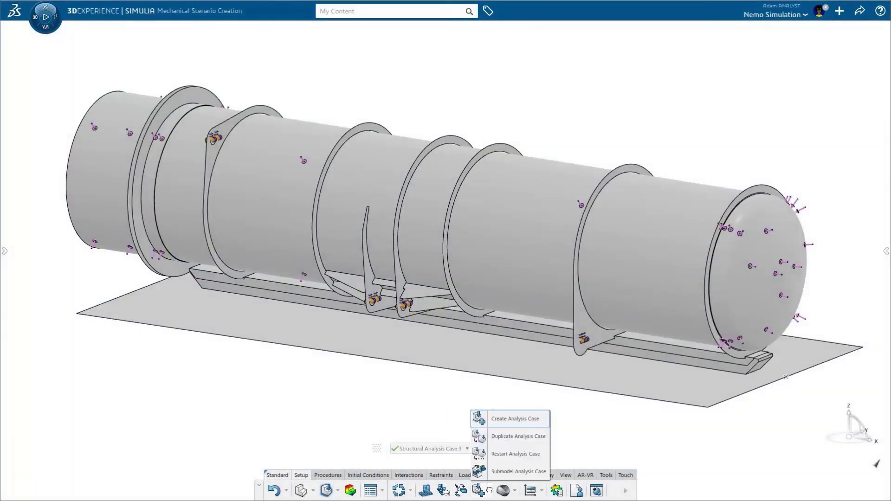
pyautogui.click(502, 435)
pyautogui.click(435, 214)
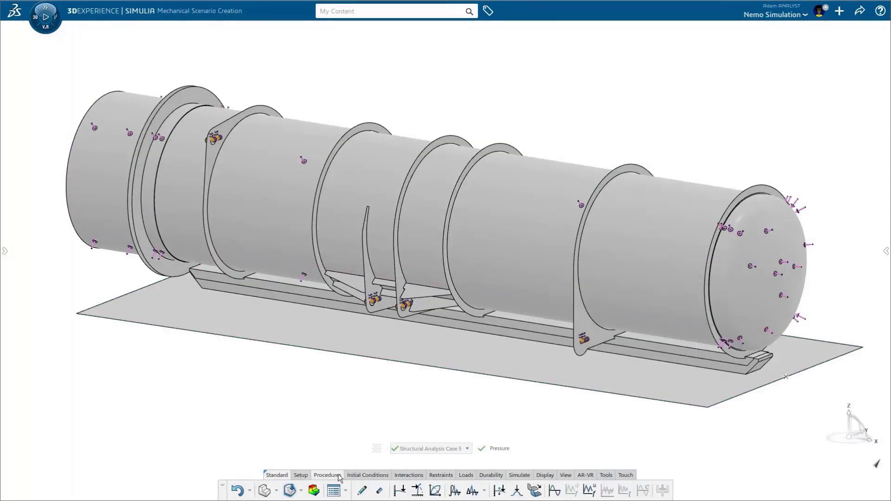
# - Add a Static Riks step to the duplicated case with a maximum of 50 increments
pyautogui.click(417, 490)
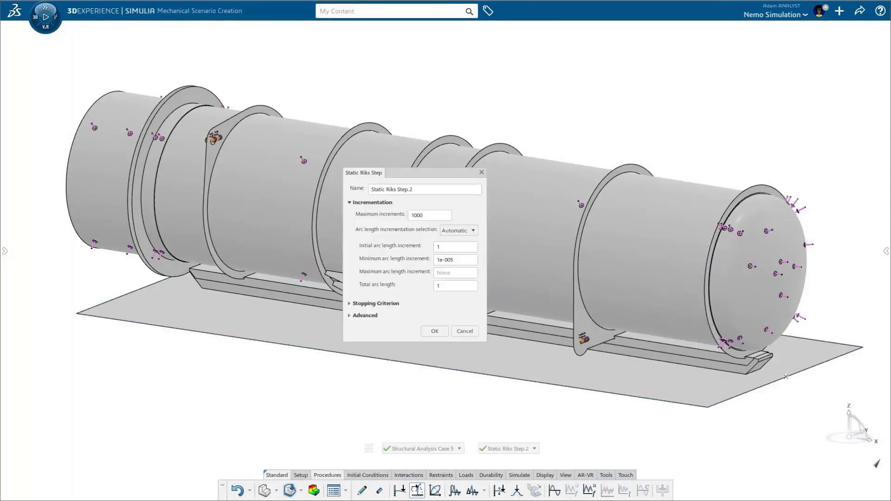
pyautogui.doubleClick(432, 217)
pyautogui.write('50')
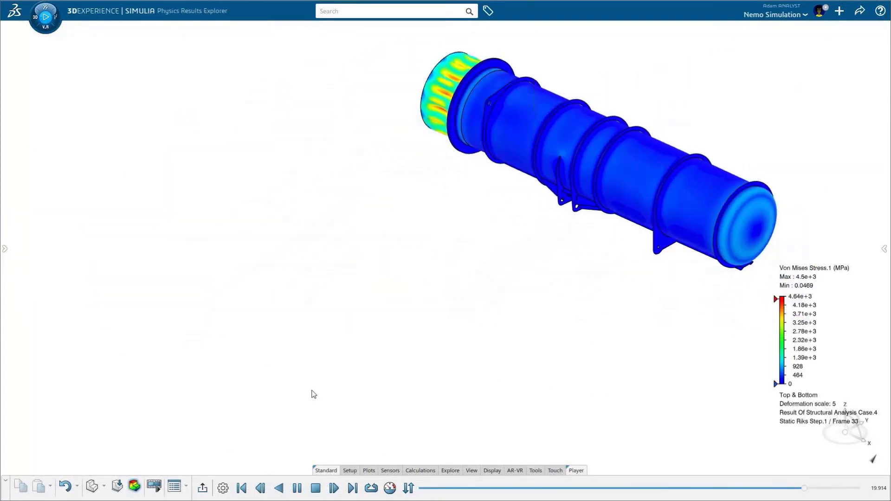
# - Create an X-Y plot from history of LPF, Load proportionality factor against arc length for Static Riks Step.1
pyautogui.click(369, 471)
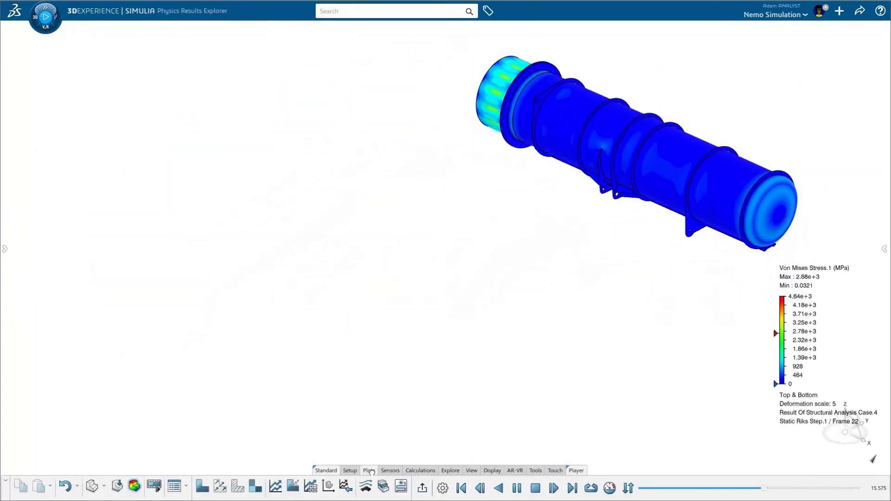
pyautogui.click(275, 486)
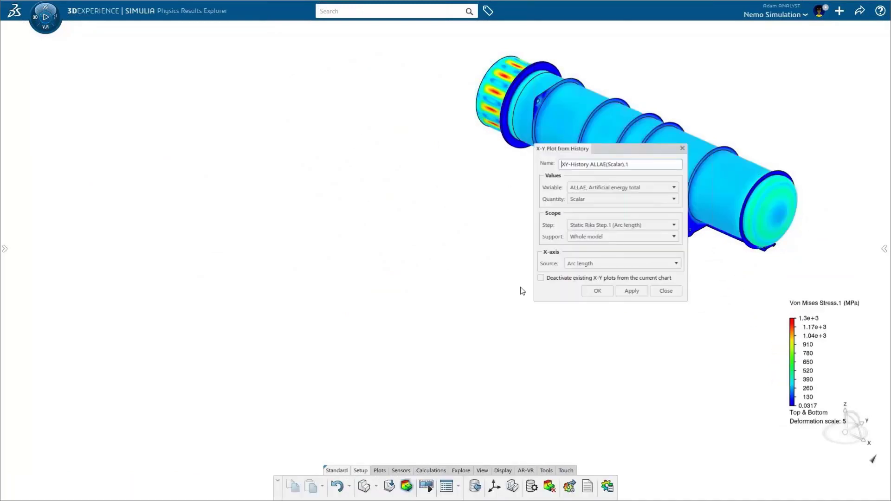
pyautogui.click(649, 187)
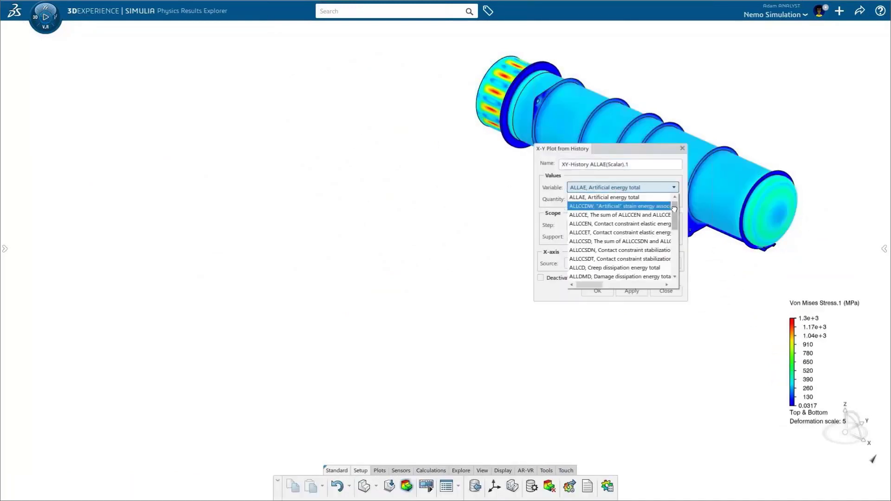
pyautogui.moveTo(675, 216); pyautogui.dragTo(676, 255)
pyautogui.click(622, 277)
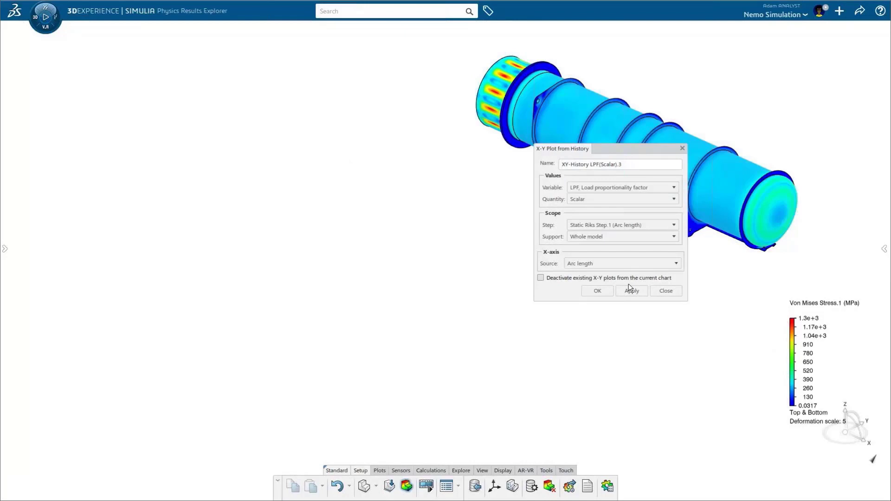
pyautogui.click(598, 291)
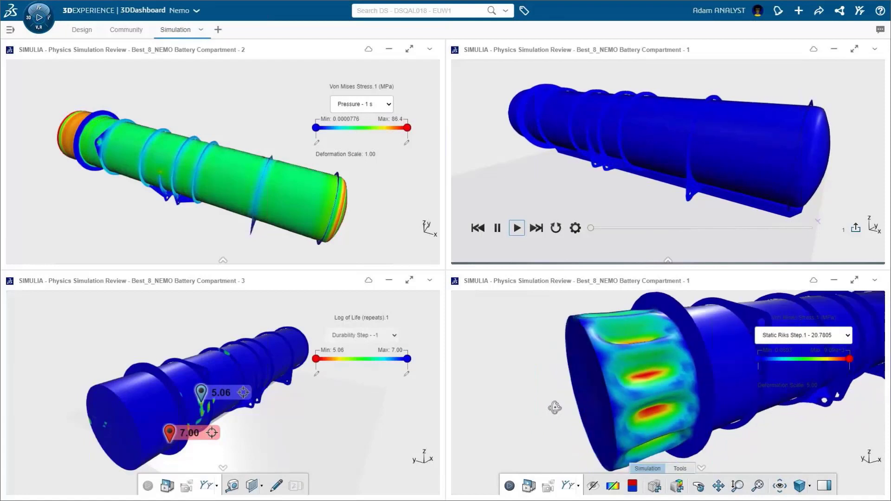
# - Examine the buckling, pressure and drop results of the battery compartment from different angles on the simulation dashboard
pyautogui.moveTo(555, 407); pyautogui.dragTo(557, 406)
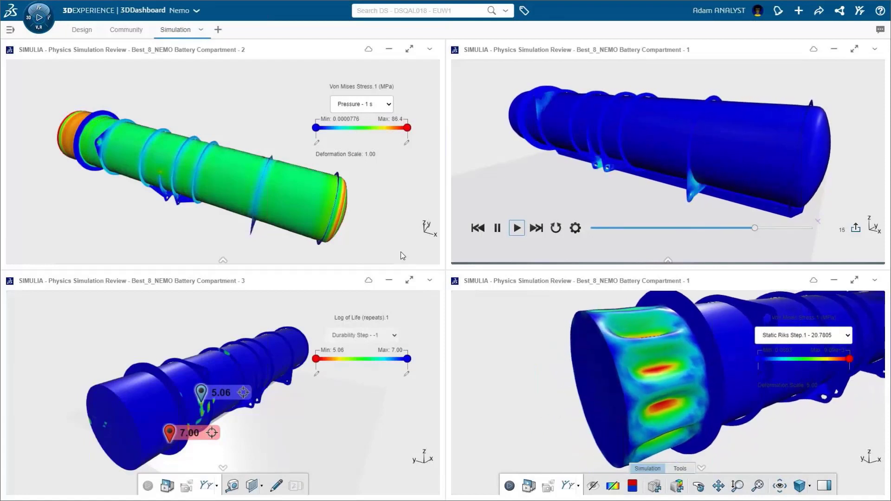
pyautogui.moveTo(402, 256); pyautogui.dragTo(544, 177)
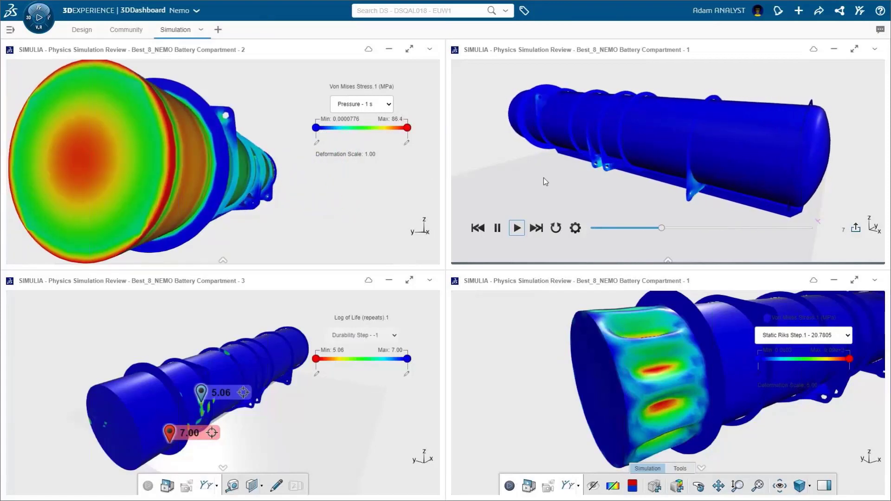
pyautogui.moveTo(544, 178)
pyautogui.mouseDown()
pyautogui.moveTo(581, 189)
pyautogui.moveTo(536, 176)
pyautogui.mouseUp()
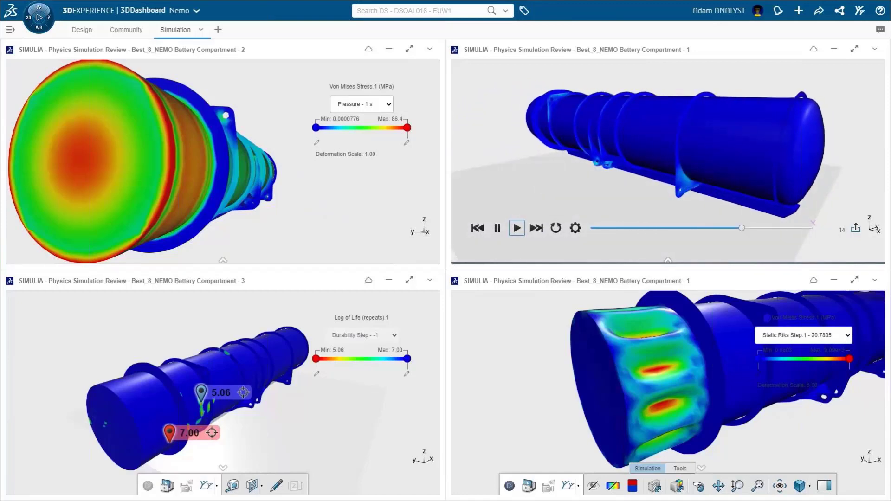